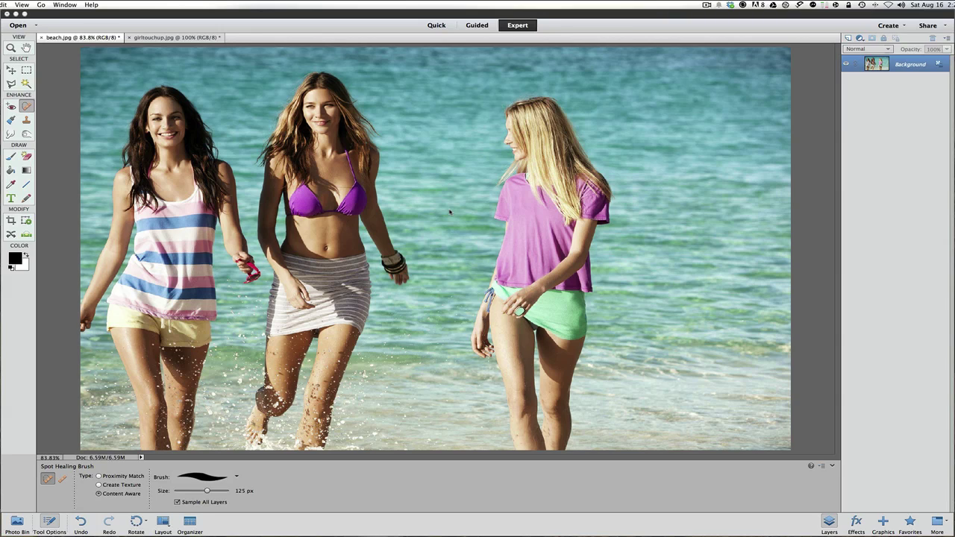
Step: Duplicate the beach photo's Background layer into Layer 1 with Cmd+J
key("super+j")
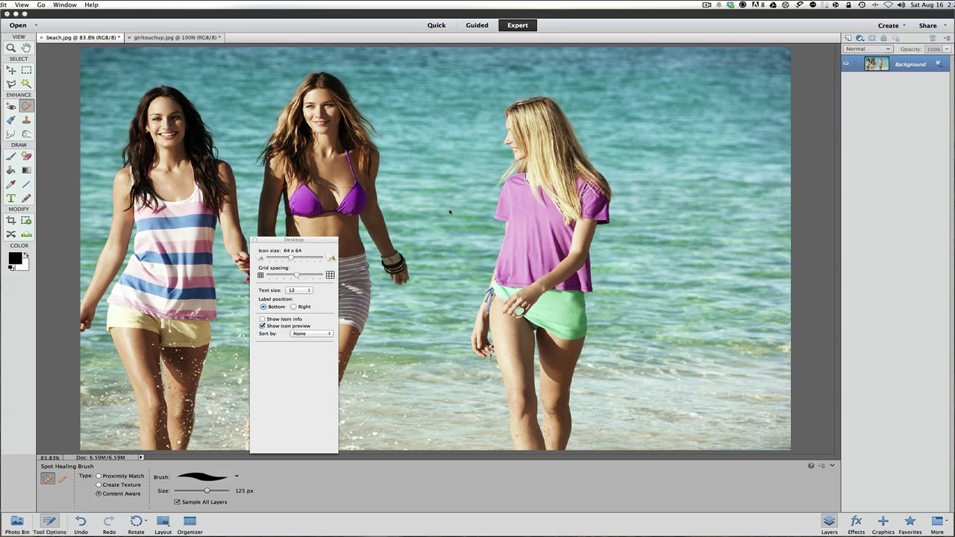
left_click(450, 212)
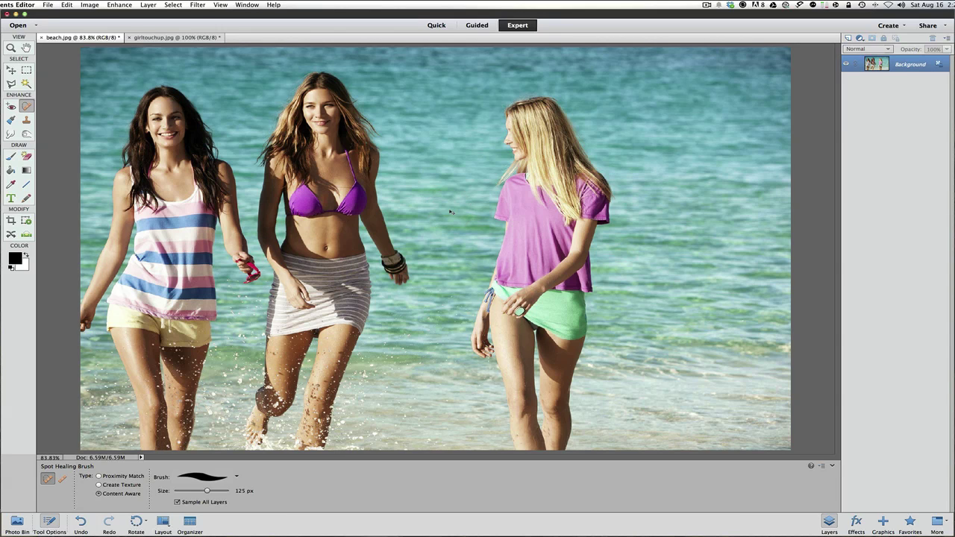
key("super+j")
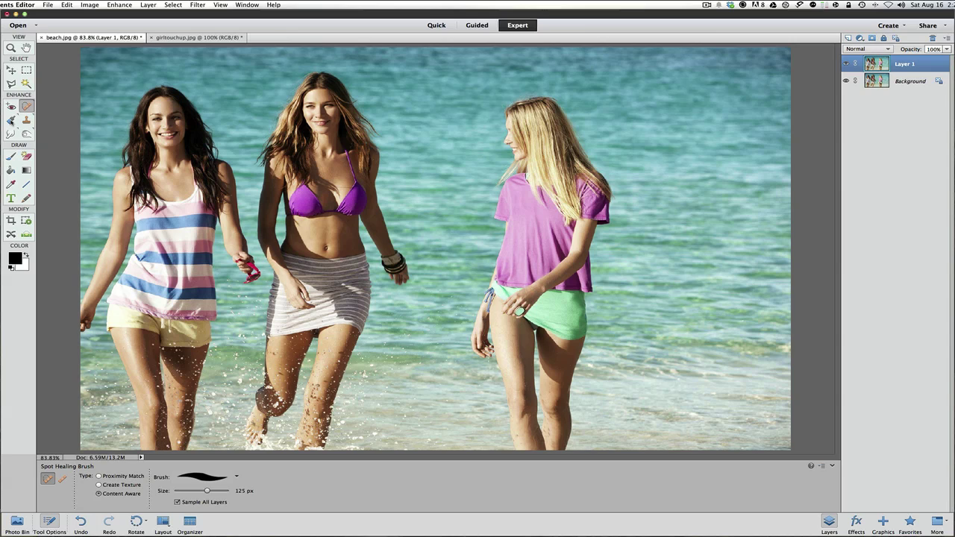
Step: Select the Smart Brush and load the Dark-Sky preset from the Nature category
left_click(11, 120)
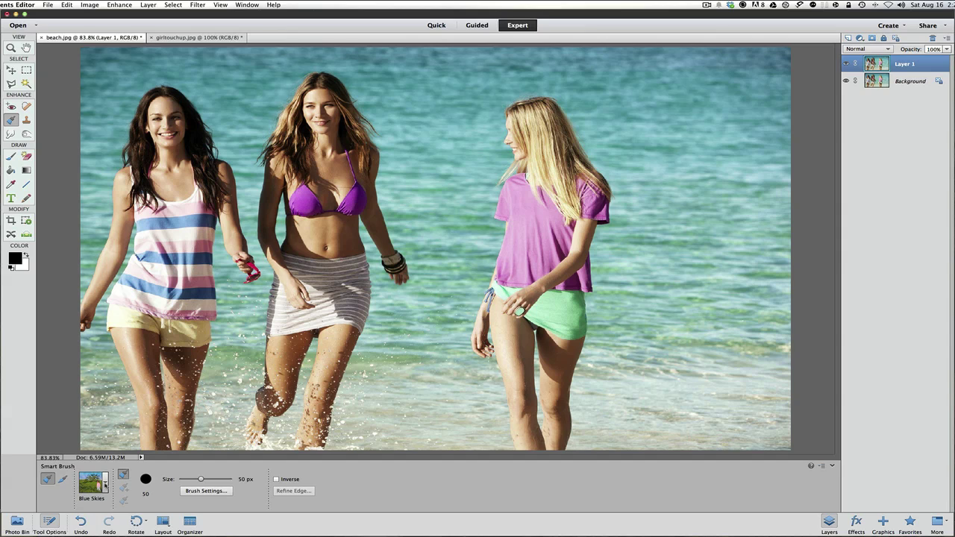
left_click(105, 483)
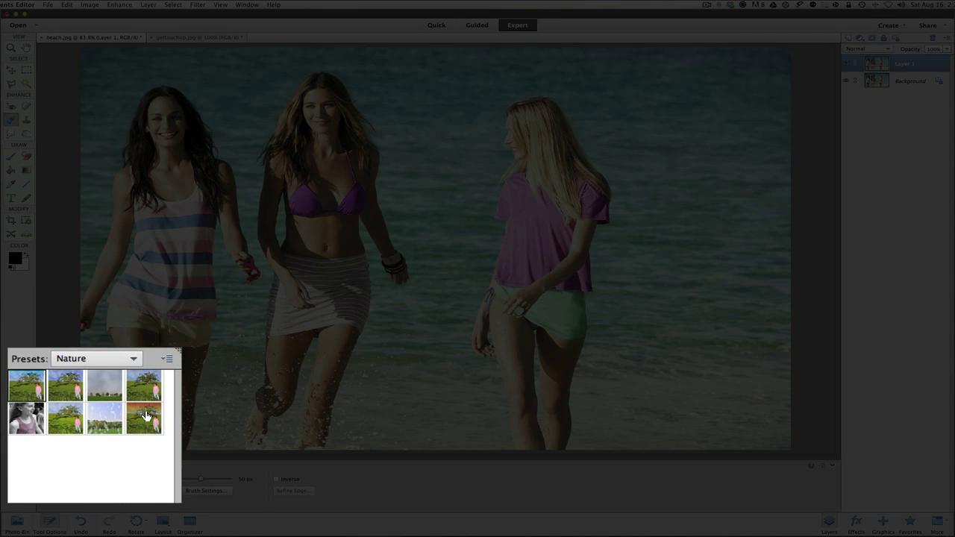
left_click(132, 357)
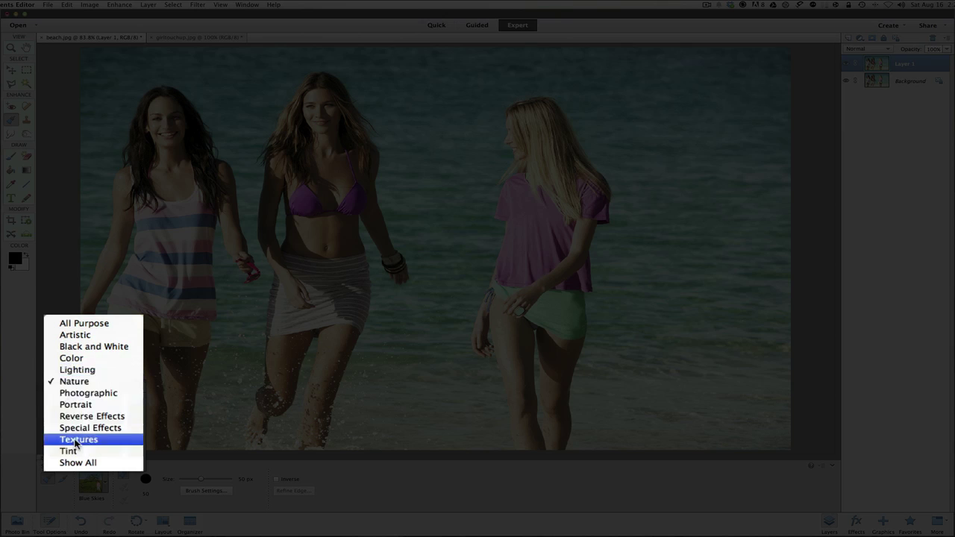
left_click(83, 383)
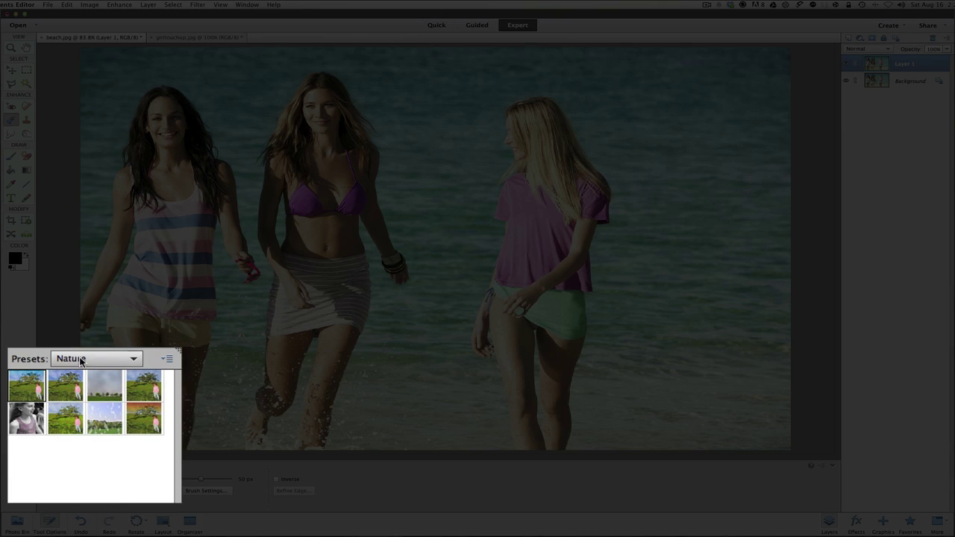
left_click(63, 390)
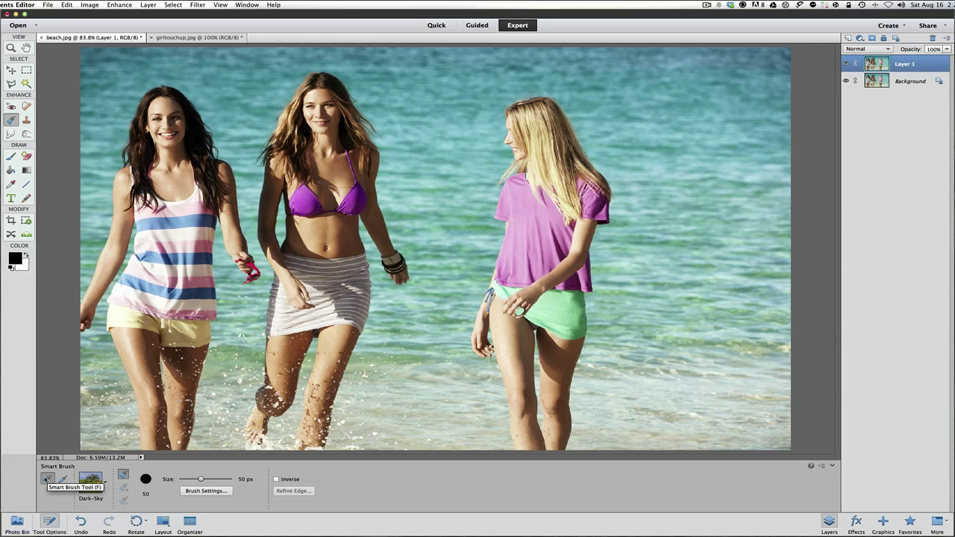
Step: Start a new Smart Brush adjustment and size the brush to about 90 px
left_click(46, 478)
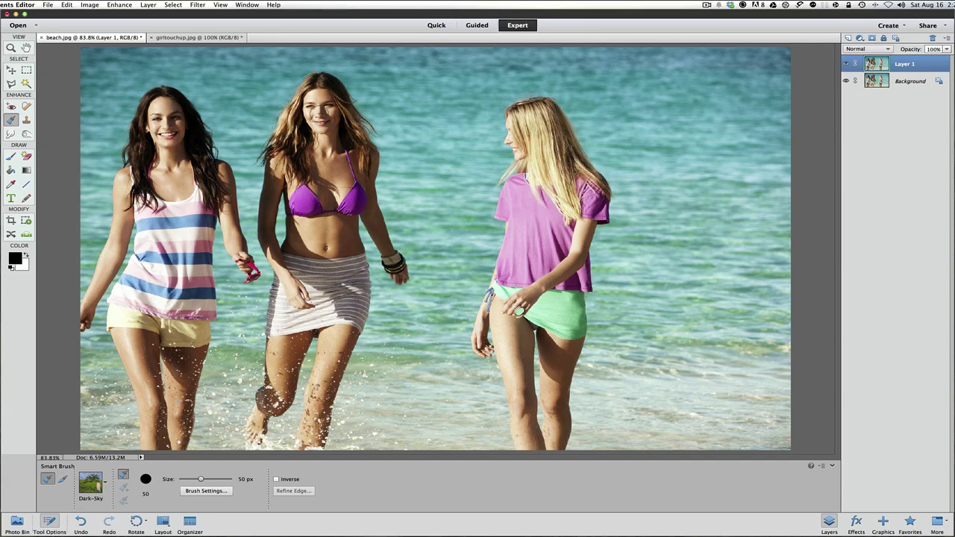
key("bracketright")
key("bracketright")
key("bracketright")
key("bracketright")
key("bracketright")
key("bracketright")
key("bracketright")
key("bracketright")
key("bracketright")
key("bracketright")
key("bracketright")
key("bracketright")
key("bracketright")
key("bracketleft")
key("bracketleft")
key("bracketleft")
key("bracketleft")
key("bracketleft")
key("bracketleft")
mouse_move(209, 479)
left_mouse_down()
mouse_move(230, 482)
mouse_move(212, 480)
left_mouse_up()
key("bracketright")
key("bracketleft")
Step: Paint Dark-Sky over the upper-right water and down between the women, creating Dark-Sky 1
mouse_move(623, 74)
left_mouse_down()
mouse_move(597, 78)
mouse_move(650, 82)
mouse_move(717, 116)
mouse_move(724, 220)
mouse_move(698, 380)
left_mouse_up()
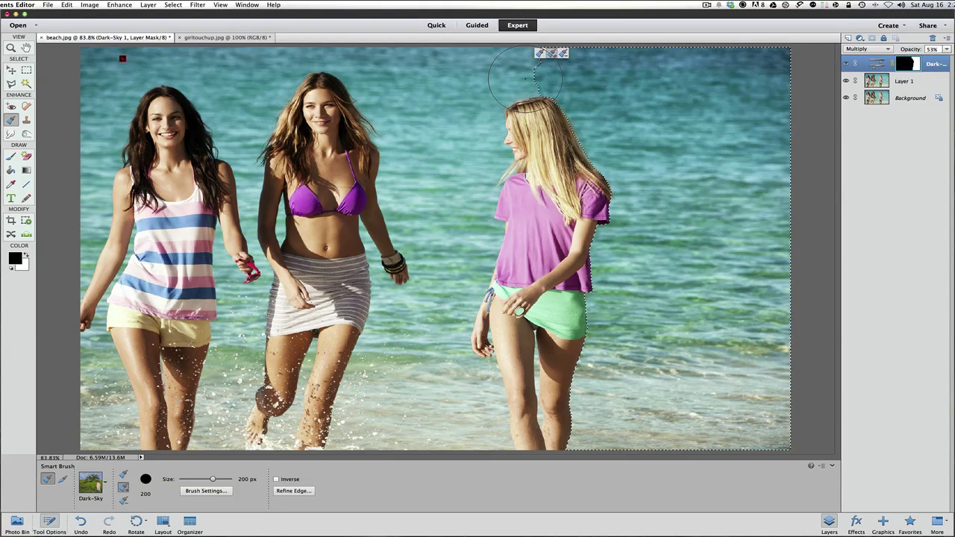
key("bracketleft")
key("bracketleft")
key("bracketleft")
key("bracketleft")
key("bracketleft")
key("bracketleft")
key("bracketright")
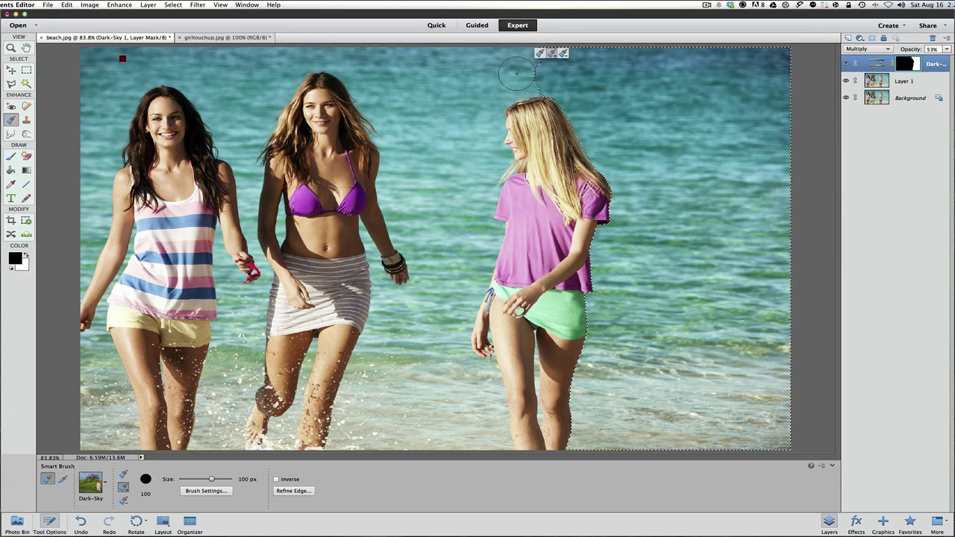
mouse_move(519, 73)
left_mouse_down()
mouse_move(452, 71)
mouse_move(441, 107)
mouse_move(448, 134)
left_mouse_up()
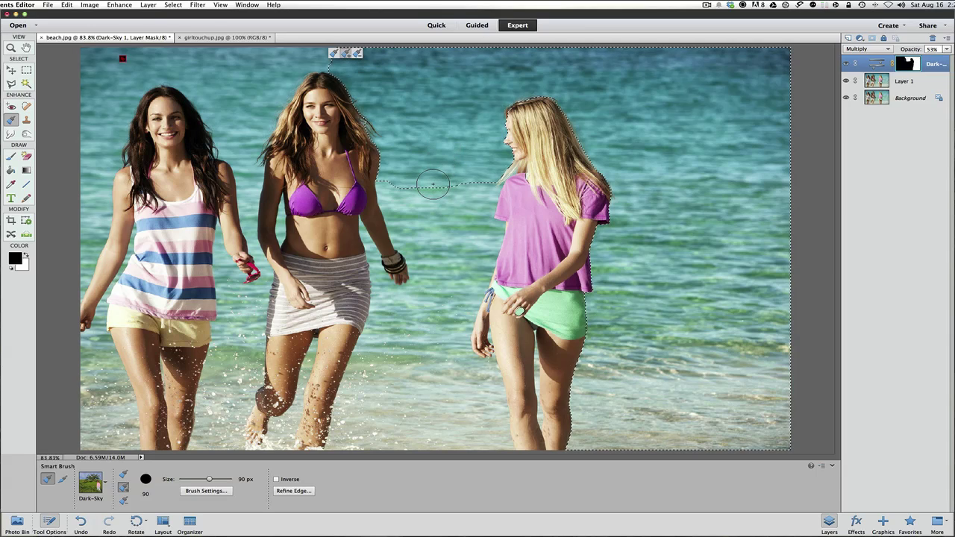
mouse_move(433, 185)
left_mouse_down()
mouse_move(440, 295)
mouse_move(429, 329)
left_mouse_up()
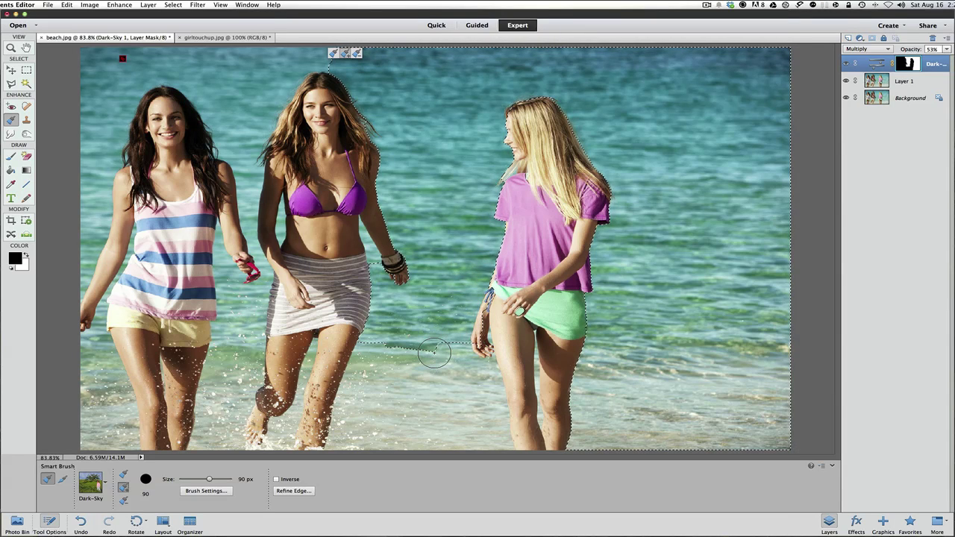
key("bracketleft")
key("bracketleft")
key("bracketleft")
Step: Darken the lower water beside the blonde woman's legs and below the green shorts
key("bracketright")
left_click_drag(384, 367, 374, 403)
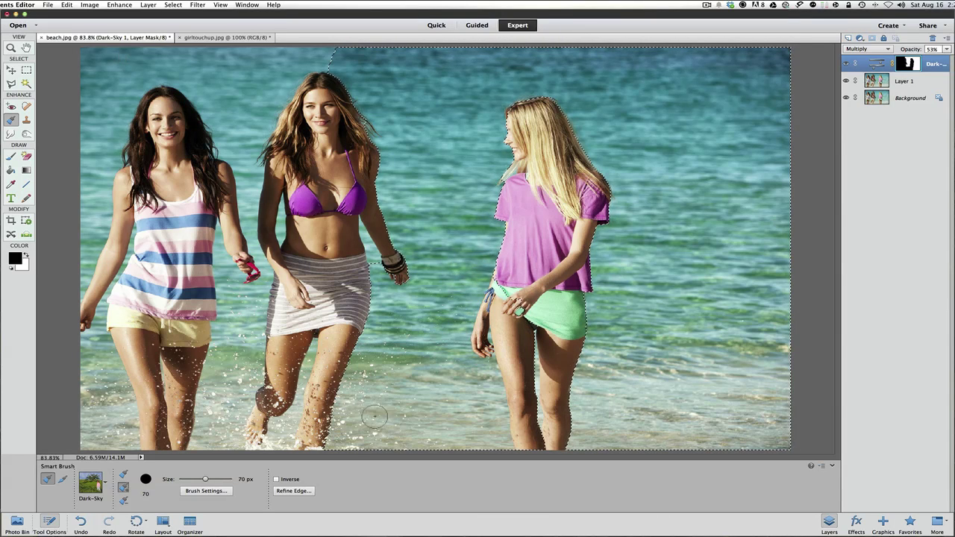
mouse_move(486, 411)
left_mouse_down()
mouse_move(500, 387)
mouse_move(531, 387)
left_mouse_up()
key("bracketleft")
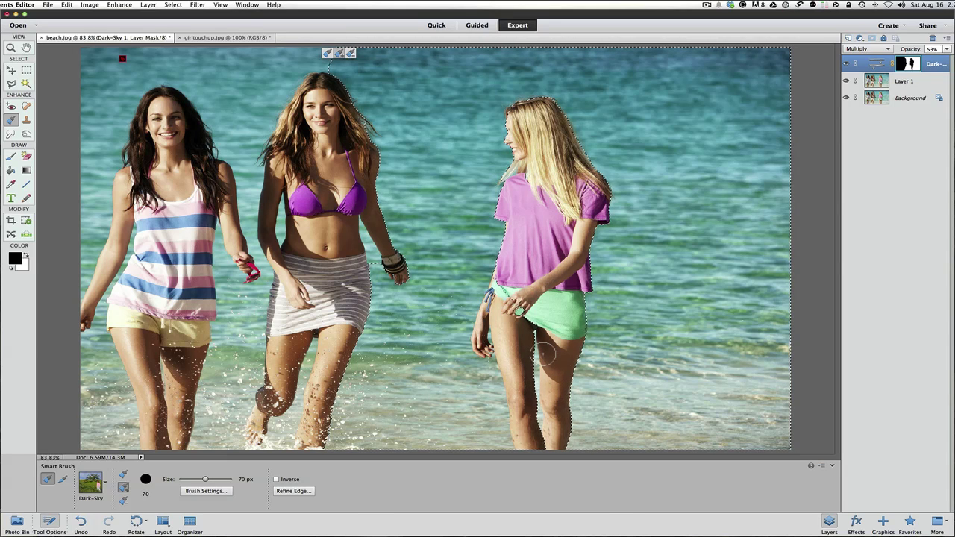
key("bracketleft")
key("bracketleft")
key("bracketleft")
key("bracketleft")
key("bracketleft")
key("bracketleft")
key("bracketleft")
key("bracketleft")
mouse_move(537, 360)
left_mouse_down()
mouse_move(579, 351)
mouse_move(574, 340)
left_mouse_up()
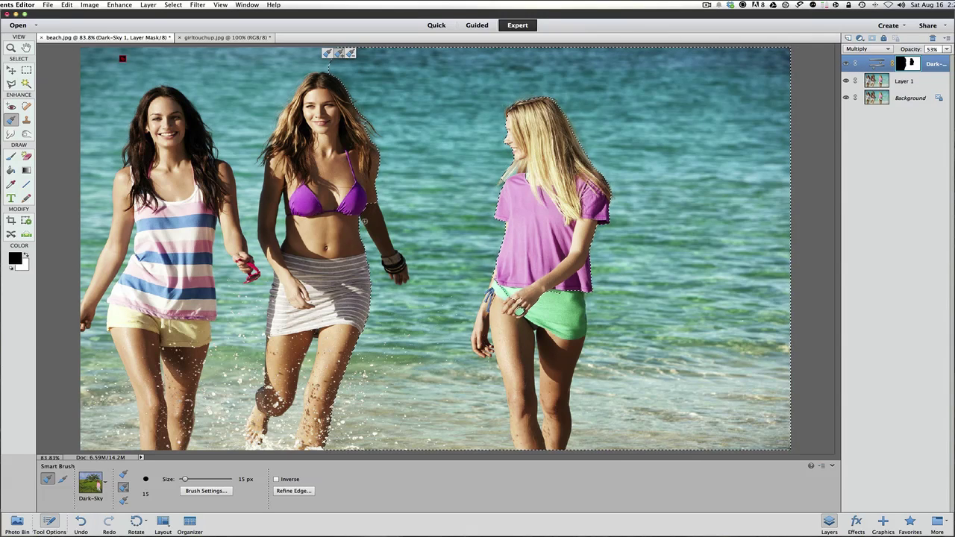
Step: Darken the top water and the water around the left and middle women's arms and legs
key("bracketright")
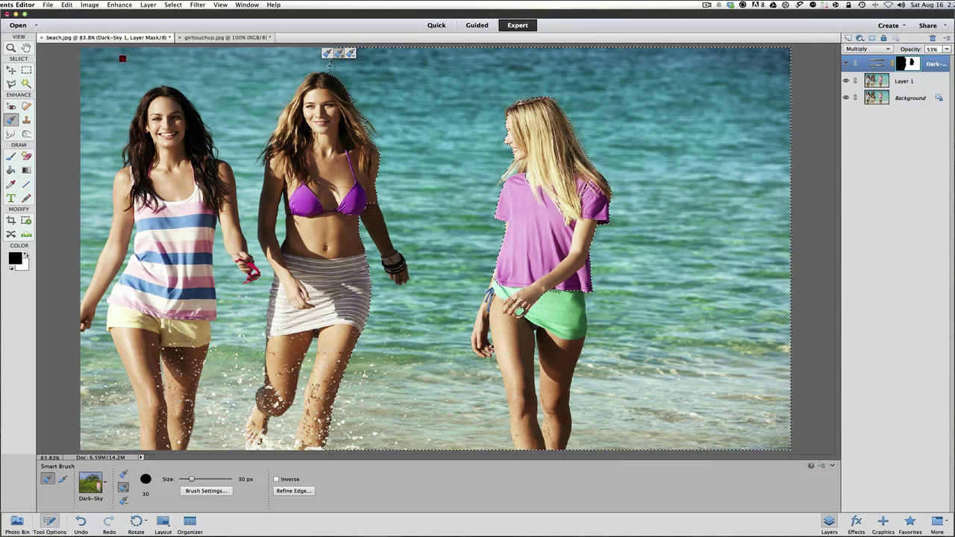
left_click_drag(291, 60, 171, 67)
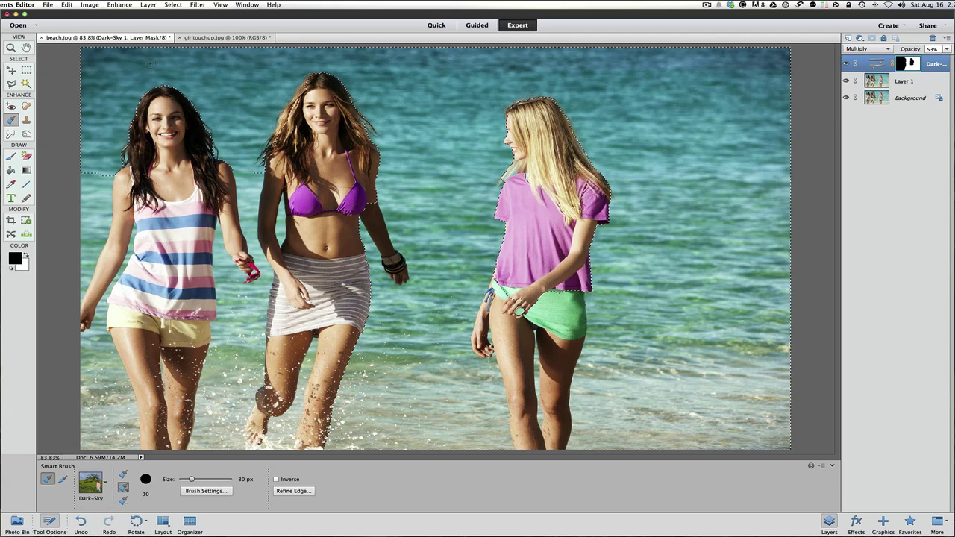
left_click_drag(101, 183, 91, 234)
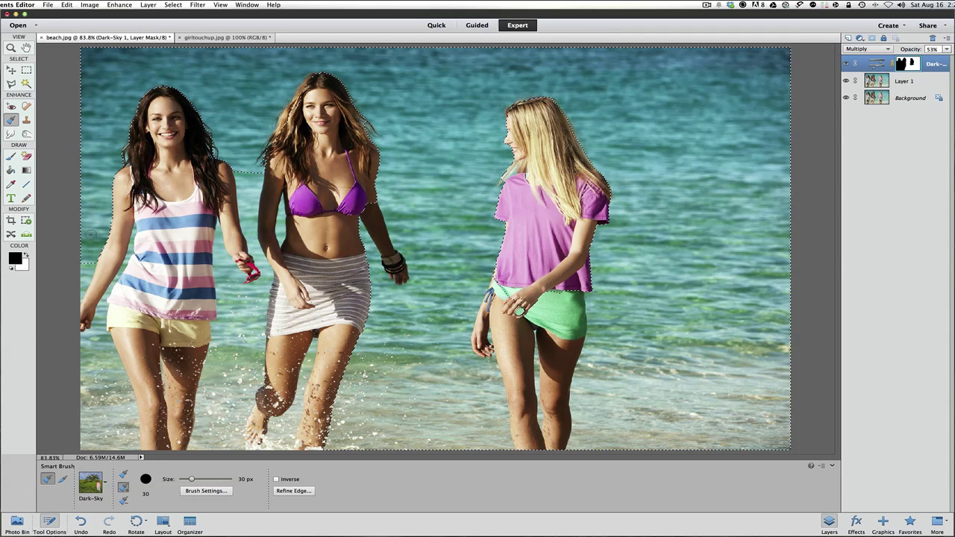
key("bracketleft")
key("bracketleft")
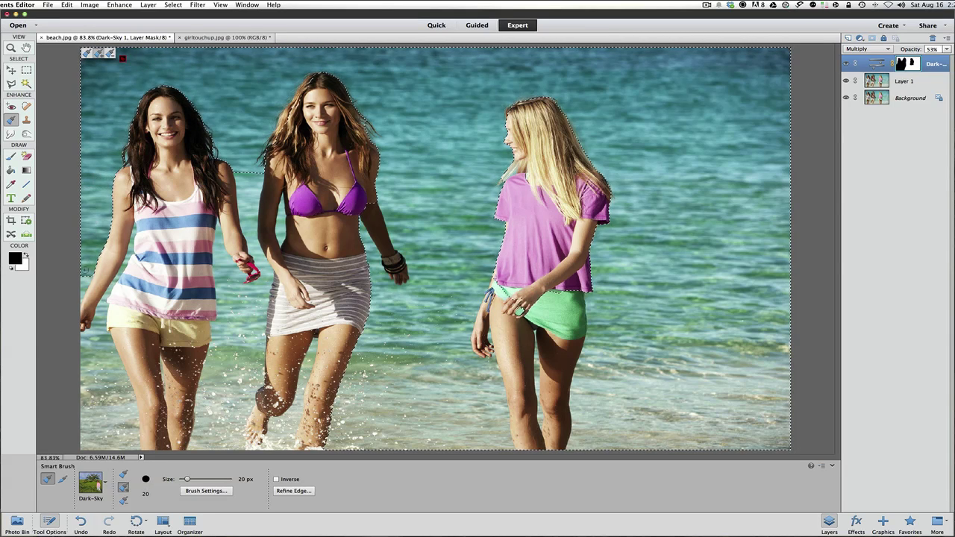
left_click_drag(88, 276, 86, 288)
mouse_move(139, 238)
left_mouse_down()
mouse_move(128, 261)
mouse_move(142, 295)
mouse_move(96, 343)
mouse_move(157, 433)
left_mouse_up()
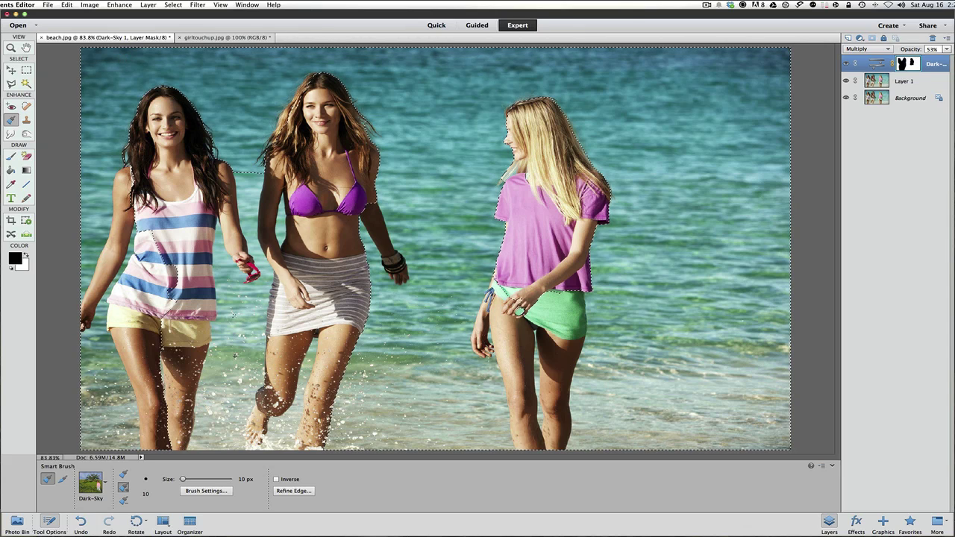
left_click_drag(246, 313, 235, 358)
left_click_drag(270, 402, 267, 400)
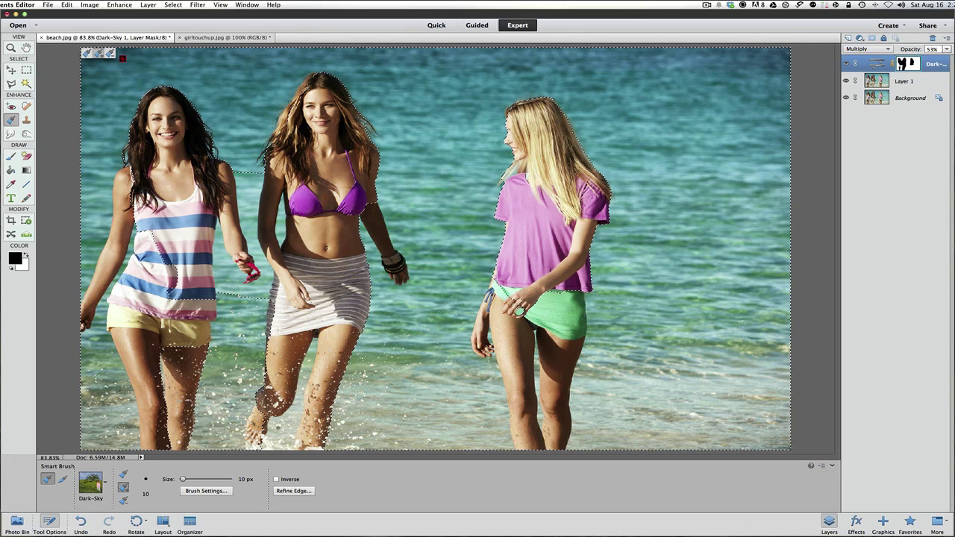
left_click_drag(305, 381, 296, 412)
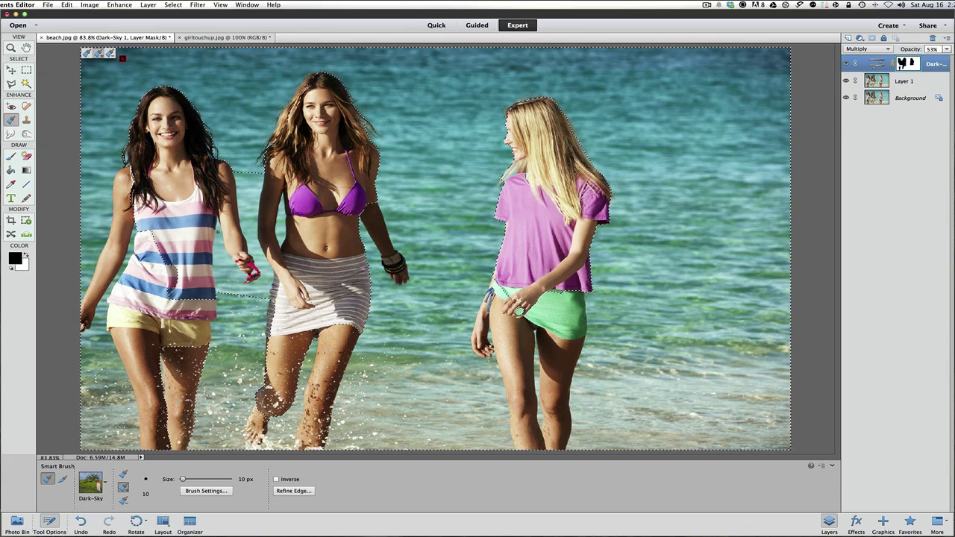
left_click(222, 258)
key("bracketleft")
key("bracketleft")
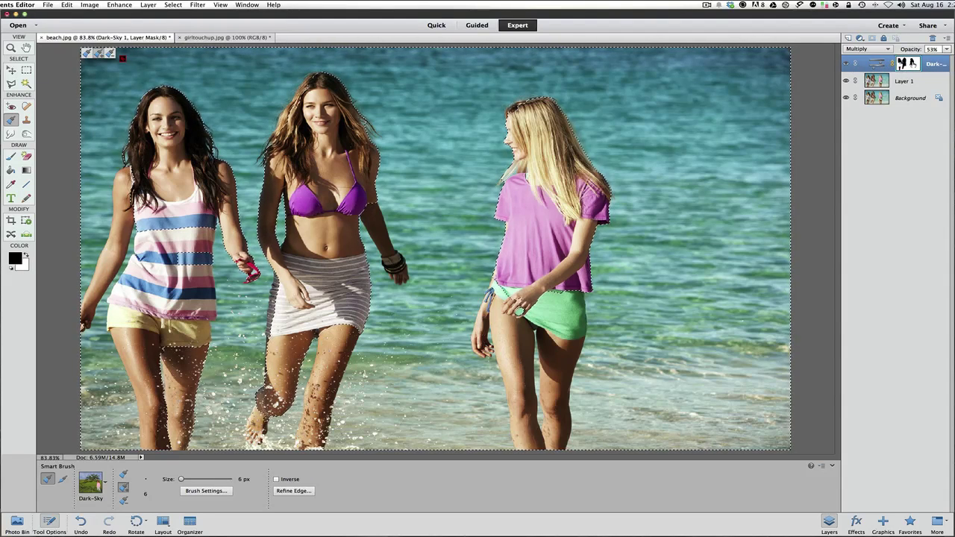
Step: Deselect, target the Dark-Sky layer mask, and switch to the regular Brush tool
left_click(882, 84)
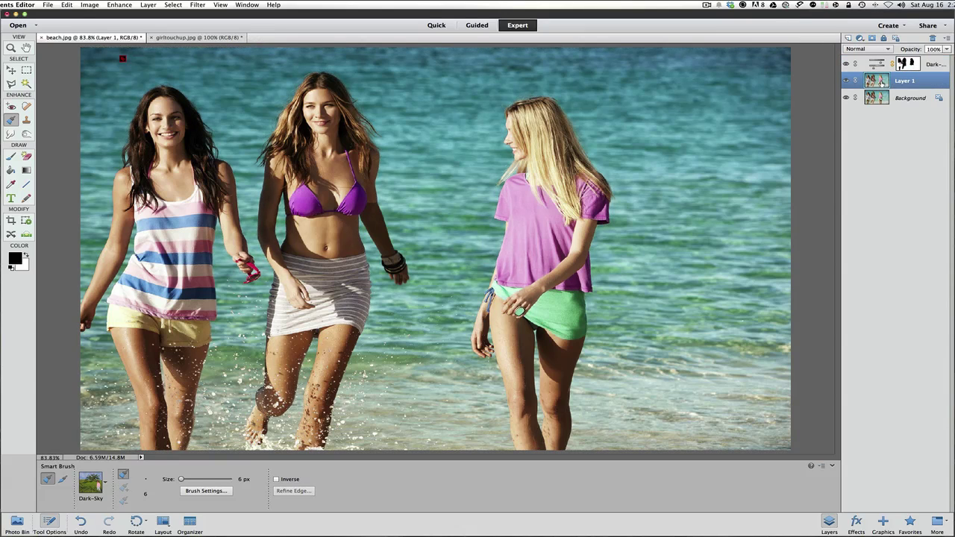
left_click(906, 65)
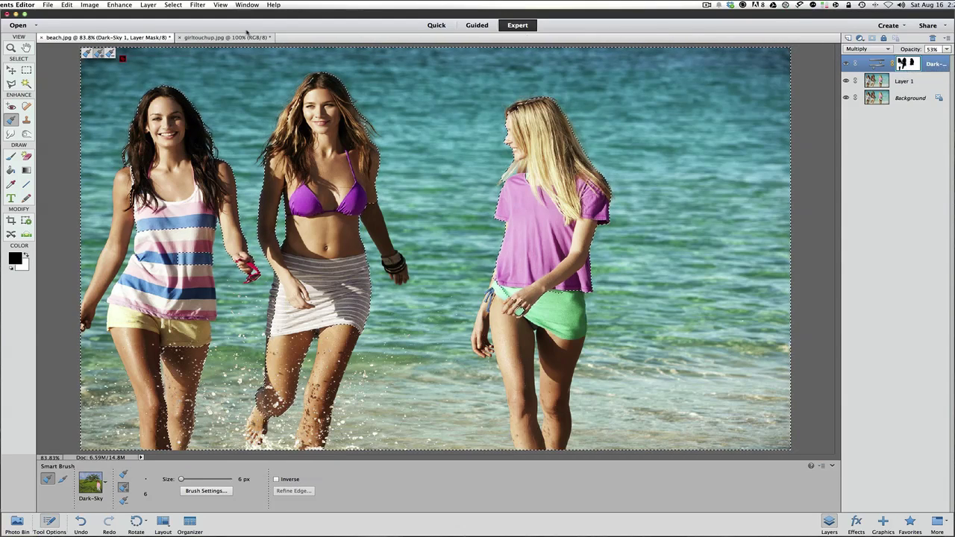
left_click(173, 6)
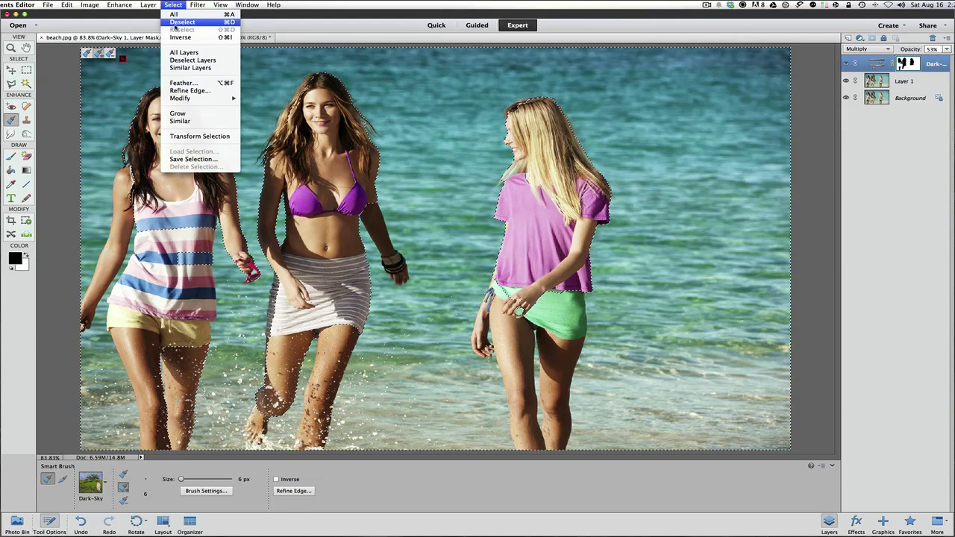
left_click(176, 22)
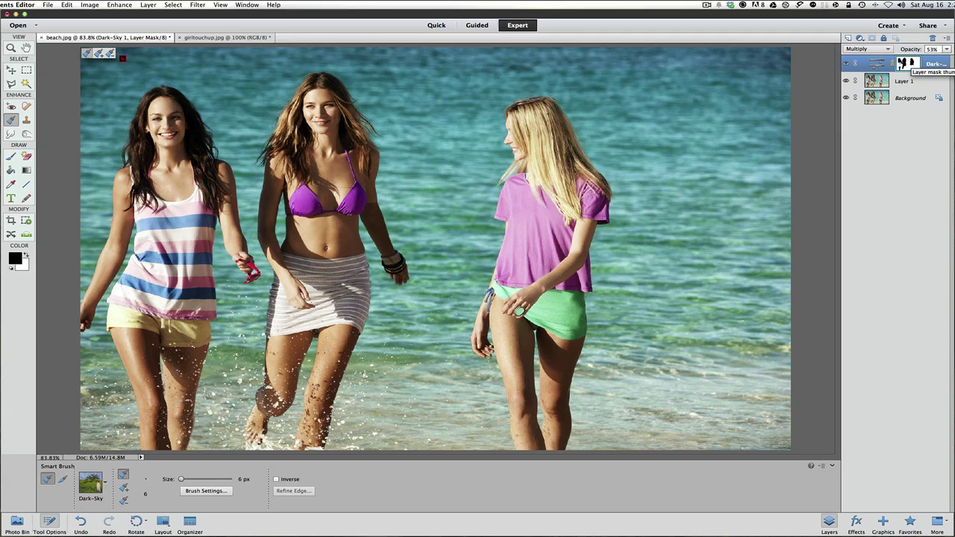
left_click(902, 65)
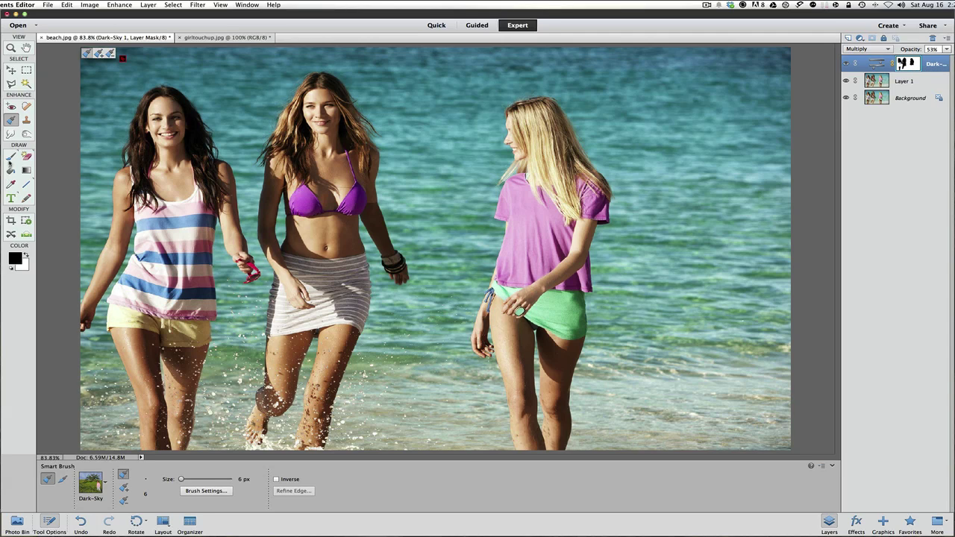
left_click(10, 156)
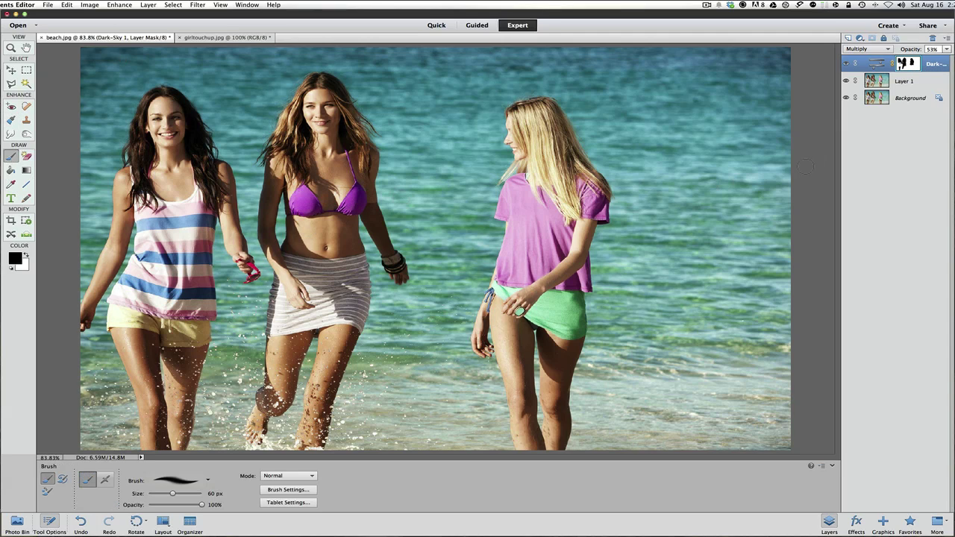
left_click(847, 65)
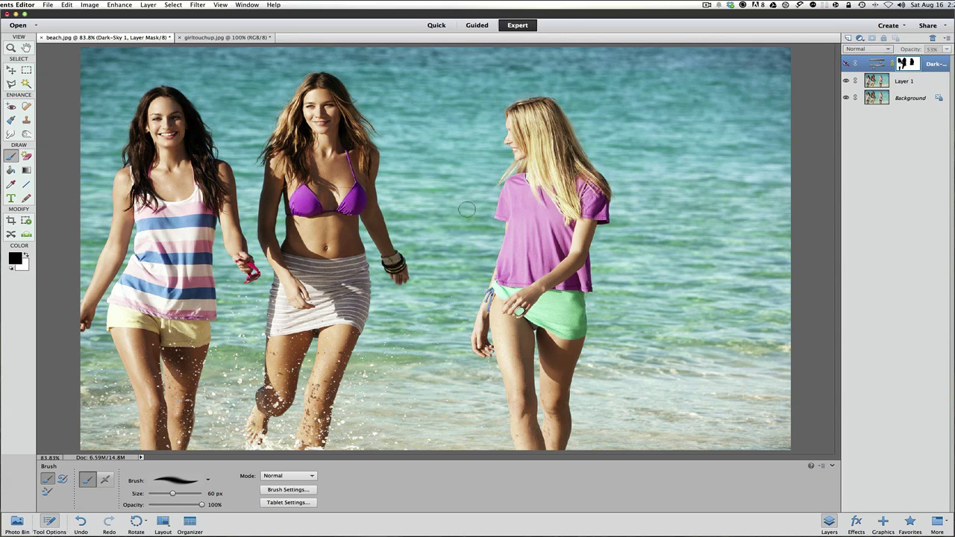
left_click(847, 65)
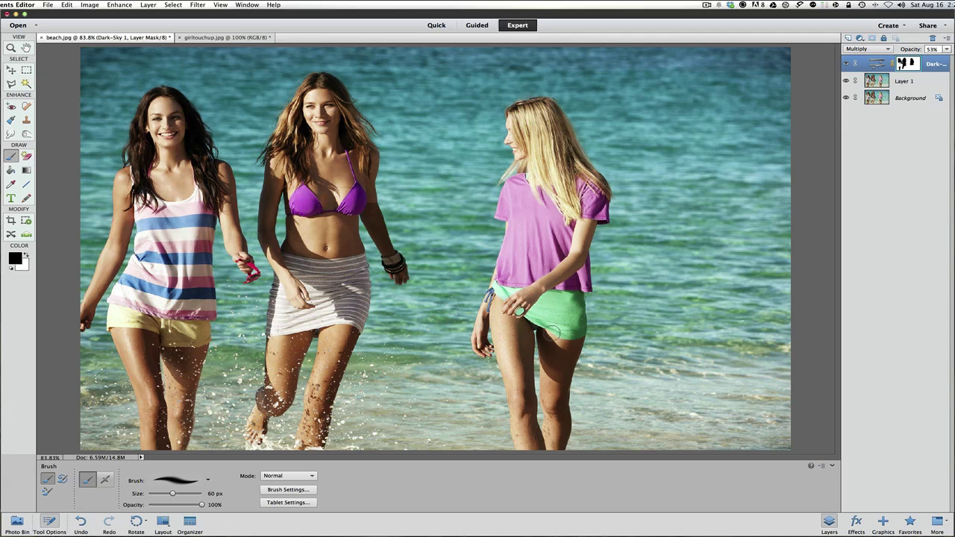
Step: Mask out the darkening from the blonde woman's body and the left woman's shirt, legs and arm
mouse_move(554, 332)
left_mouse_down()
mouse_move(562, 348)
mouse_move(572, 328)
mouse_move(558, 432)
mouse_move(552, 420)
left_mouse_up()
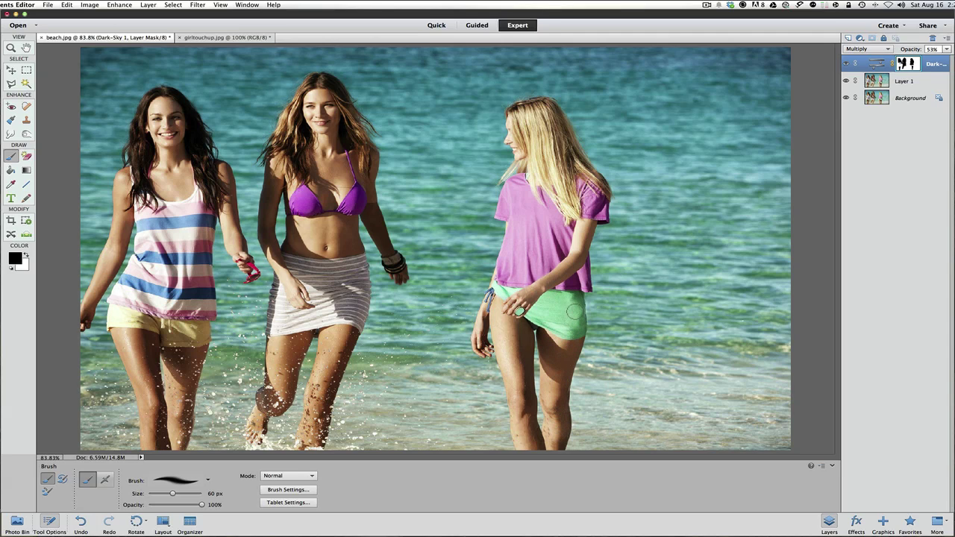
mouse_move(521, 307)
left_mouse_down()
mouse_move(526, 415)
mouse_move(514, 391)
mouse_move(528, 439)
left_mouse_up()
mouse_move(501, 289)
left_mouse_down()
mouse_move(484, 319)
mouse_move(492, 336)
mouse_move(512, 281)
left_mouse_up()
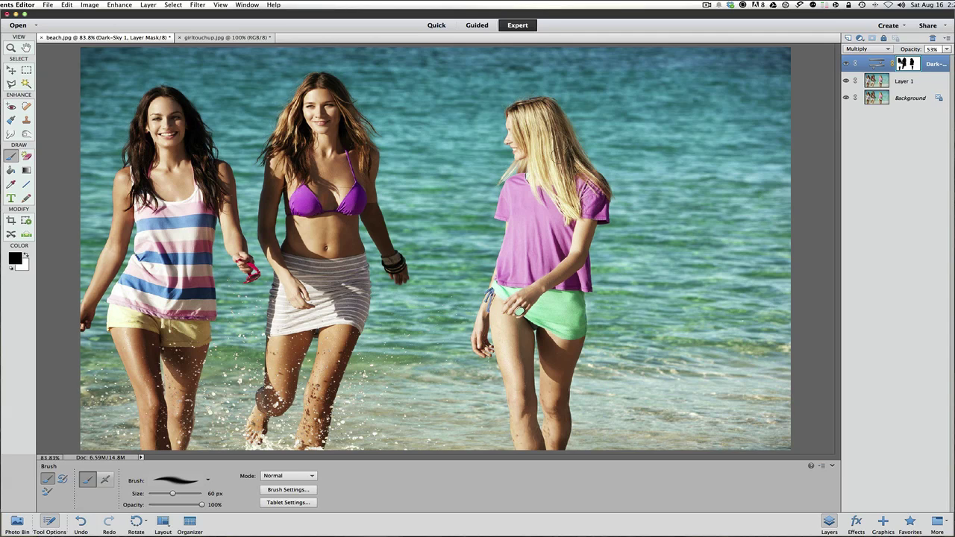
mouse_move(528, 112)
left_mouse_down()
mouse_move(515, 119)
mouse_move(529, 183)
mouse_move(556, 179)
left_mouse_up()
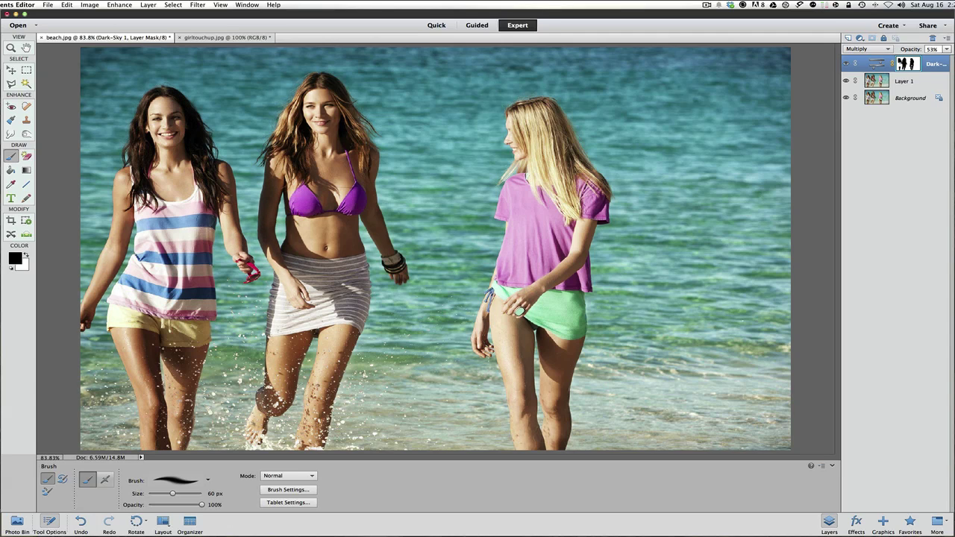
mouse_move(200, 237)
left_mouse_down()
mouse_move(198, 343)
mouse_move(168, 323)
left_mouse_up()
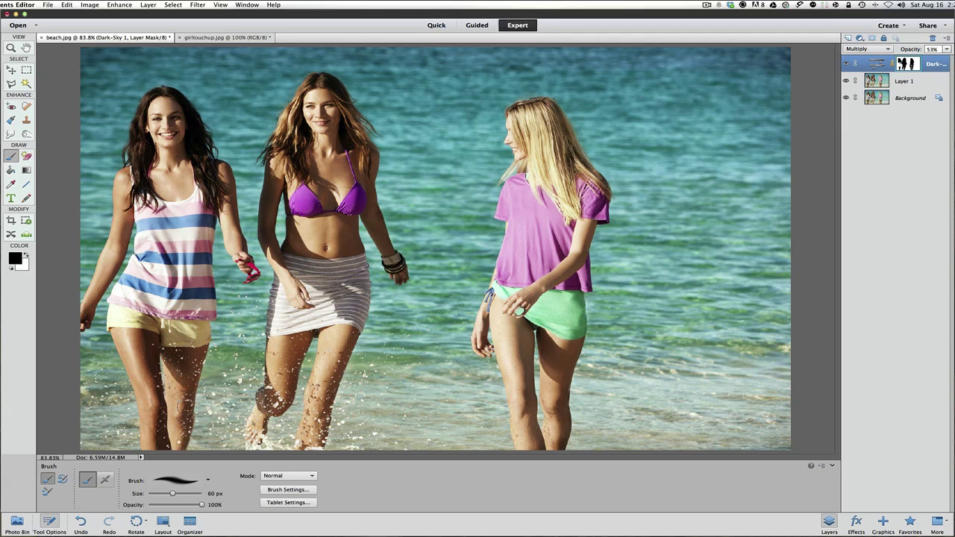
mouse_move(178, 405)
left_mouse_down()
mouse_move(178, 436)
mouse_move(158, 402)
mouse_move(157, 447)
mouse_move(149, 343)
mouse_move(135, 353)
mouse_move(127, 324)
mouse_move(149, 222)
mouse_move(182, 240)
left_mouse_up()
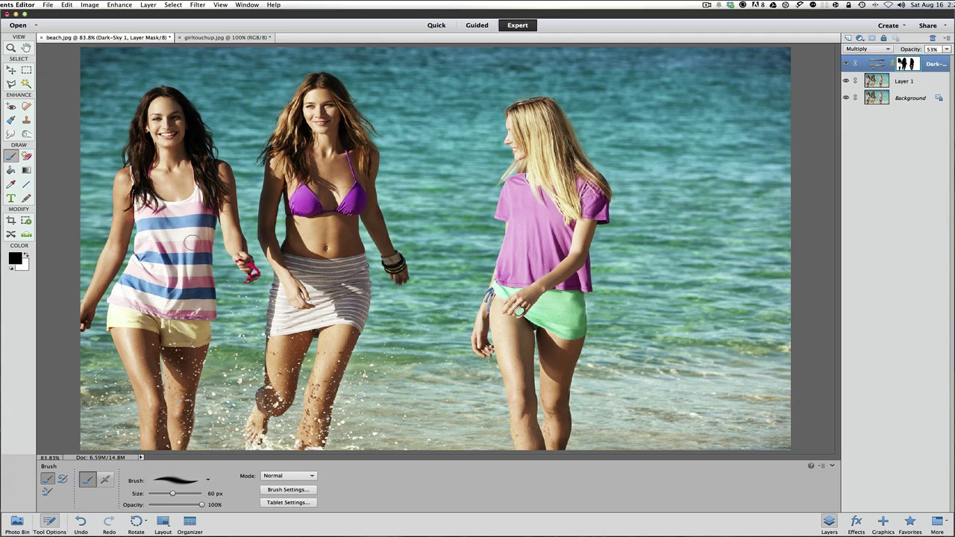
mouse_move(132, 178)
left_mouse_down()
mouse_move(122, 195)
mouse_move(124, 251)
mouse_move(85, 320)
left_mouse_up()
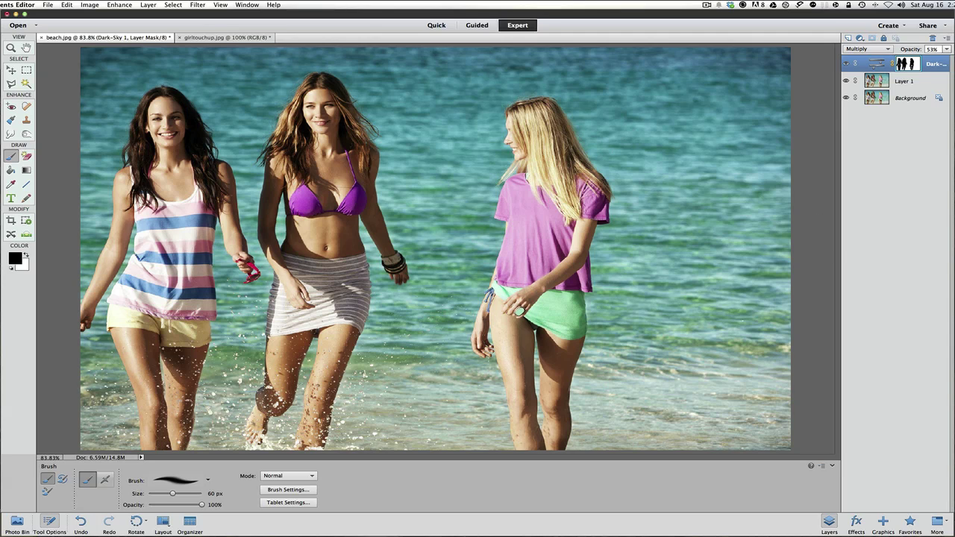
Step: Switch to girltouchup.jpg, zoom in on her head, and select the Smart Brush
left_click(204, 38)
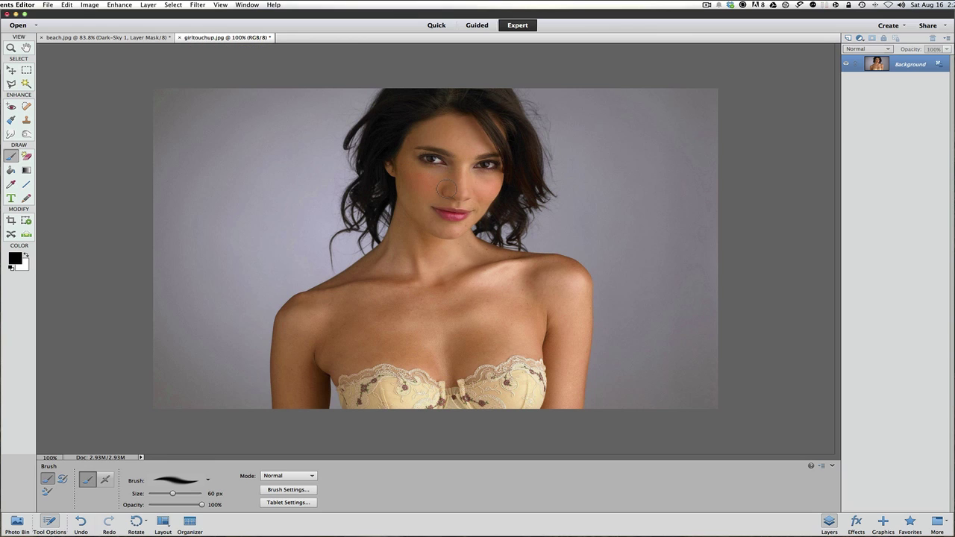
scroll(447, 190, "up", 2)
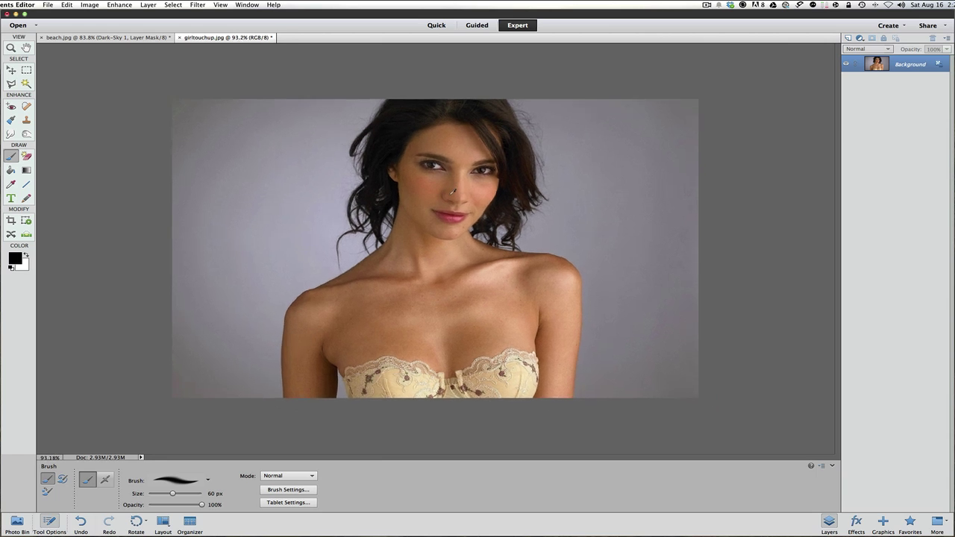
scroll(452, 191, "up", 2)
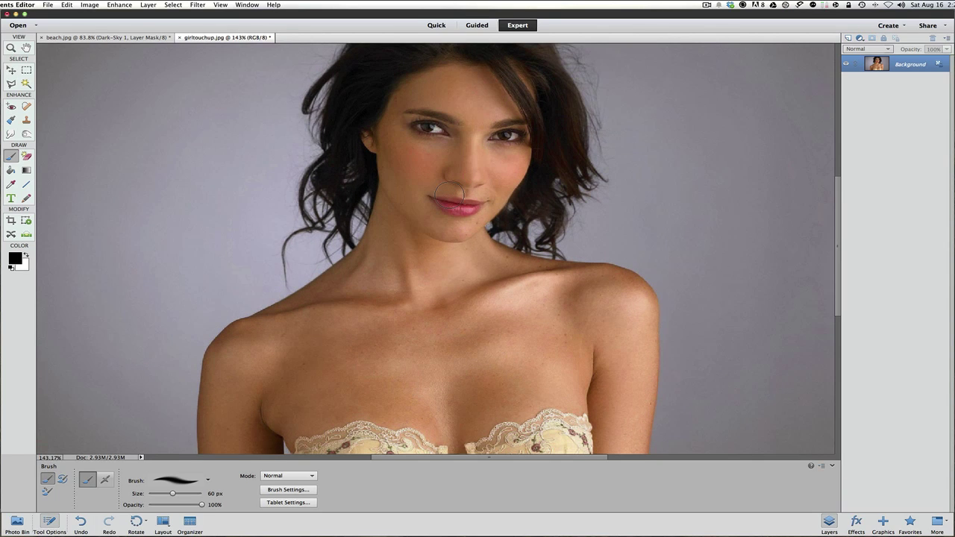
scroll(452, 191, "up", 3)
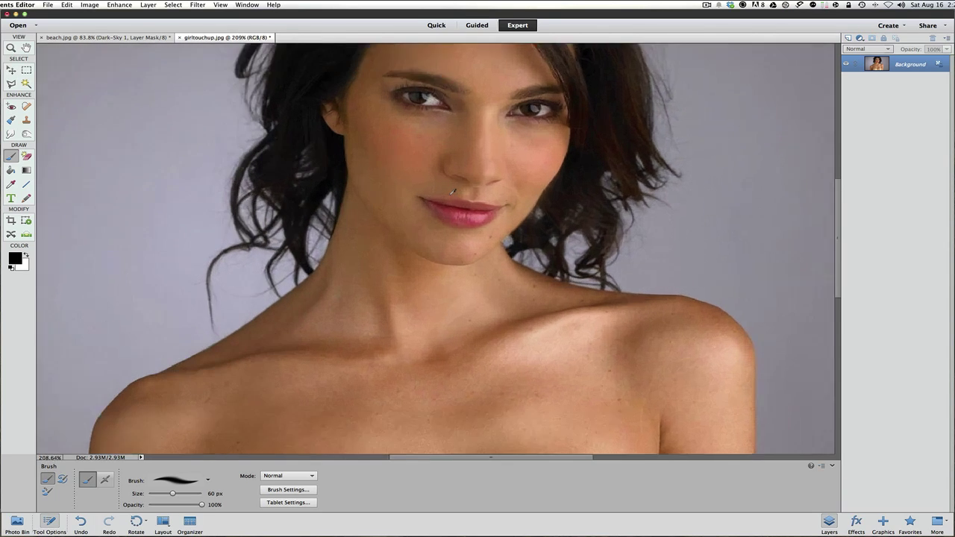
scroll(452, 191, "down", 6)
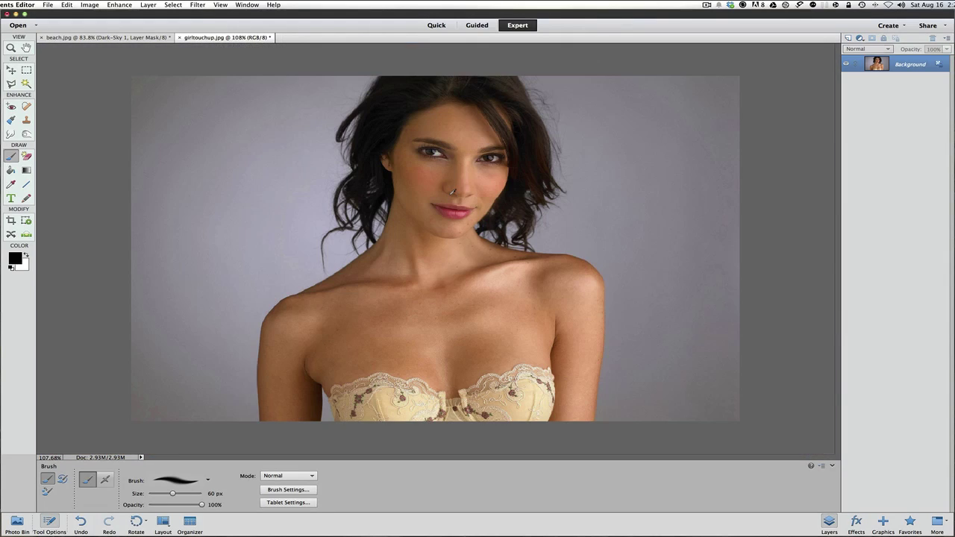
scroll(452, 191, "up", 3)
scroll(452, 191, "up", 1)
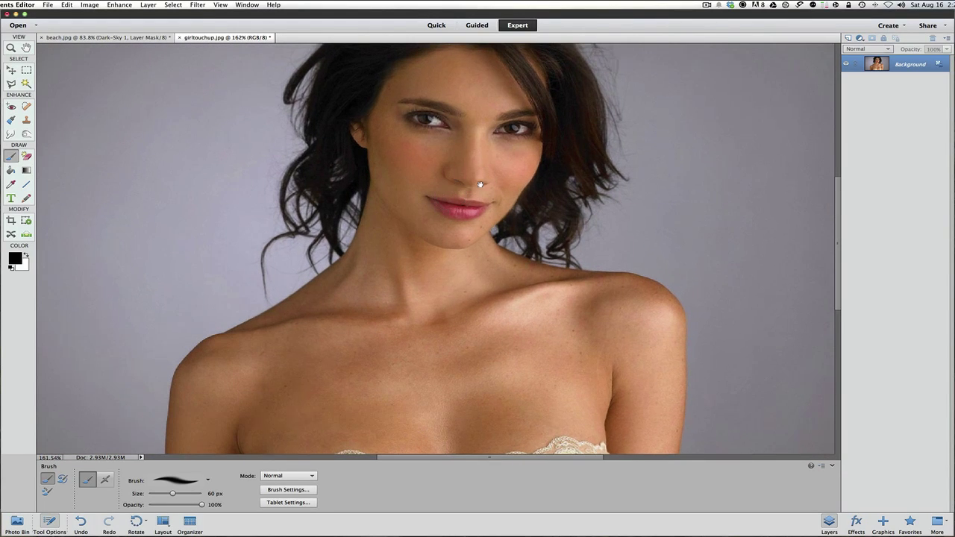
mouse_move(492, 160)
left_mouse_down()
mouse_move(469, 204)
mouse_move(471, 241)
mouse_move(472, 231)
left_mouse_up()
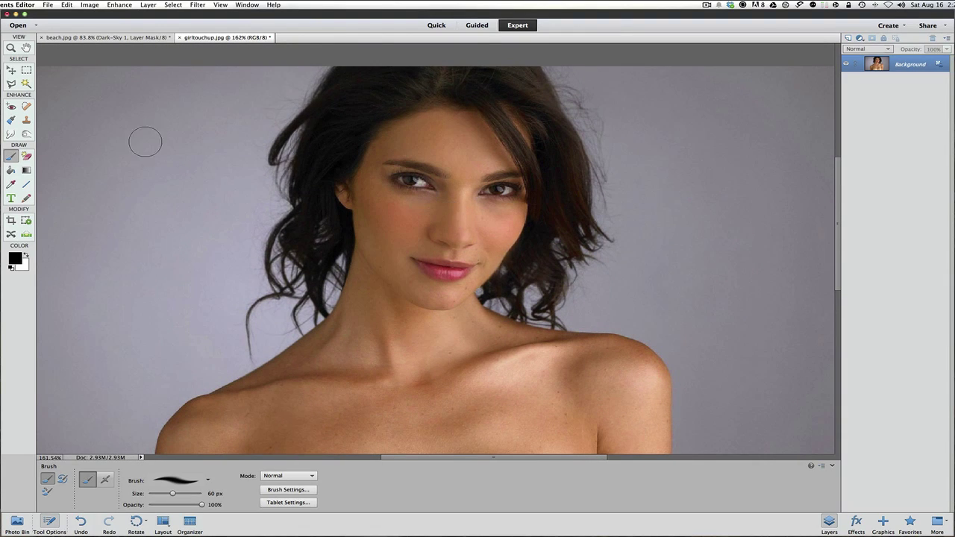
left_click(11, 121)
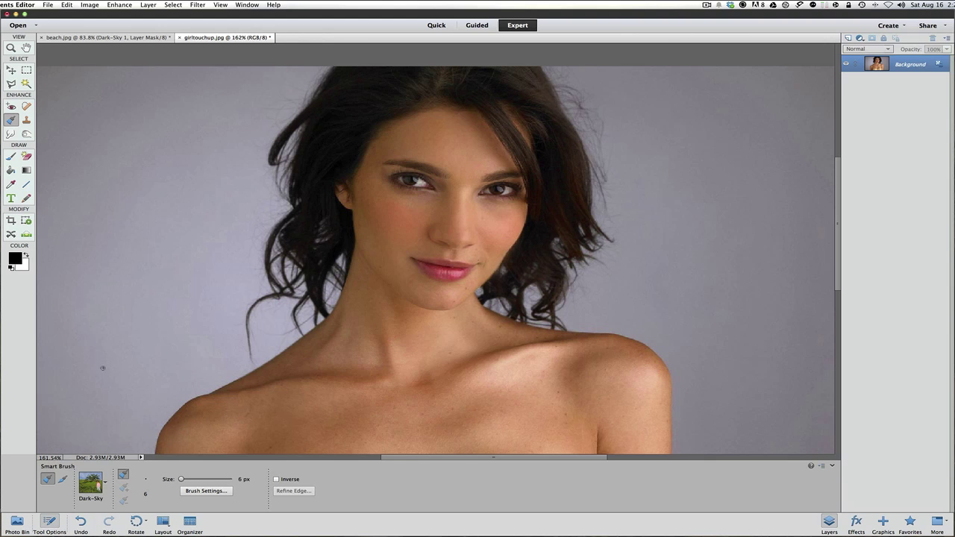
Step: Duplicate the portrait's Background layer as Layer 1 with Cmd+J
key("super+j")
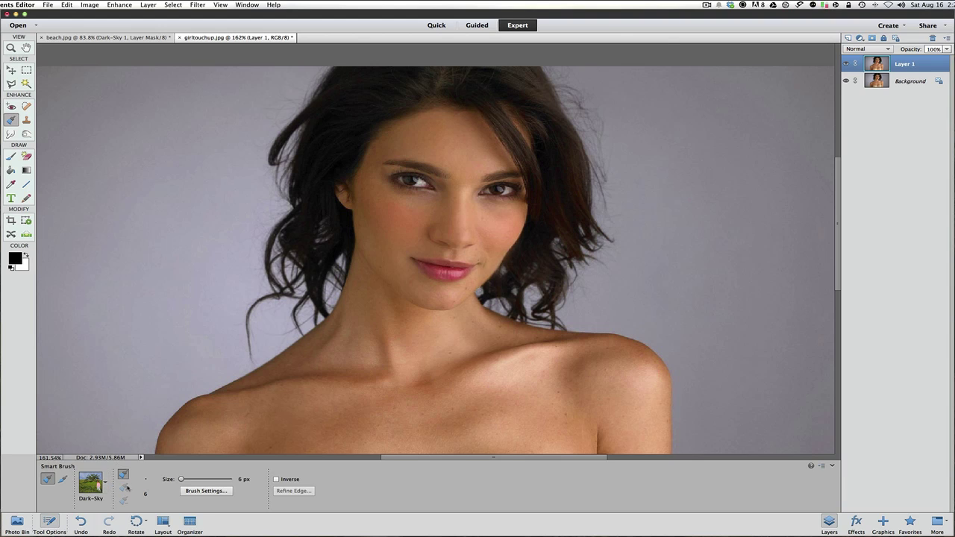
Step: Load the Bright Eyes preset from the Portrait category into the Smart Brush
left_click(106, 483)
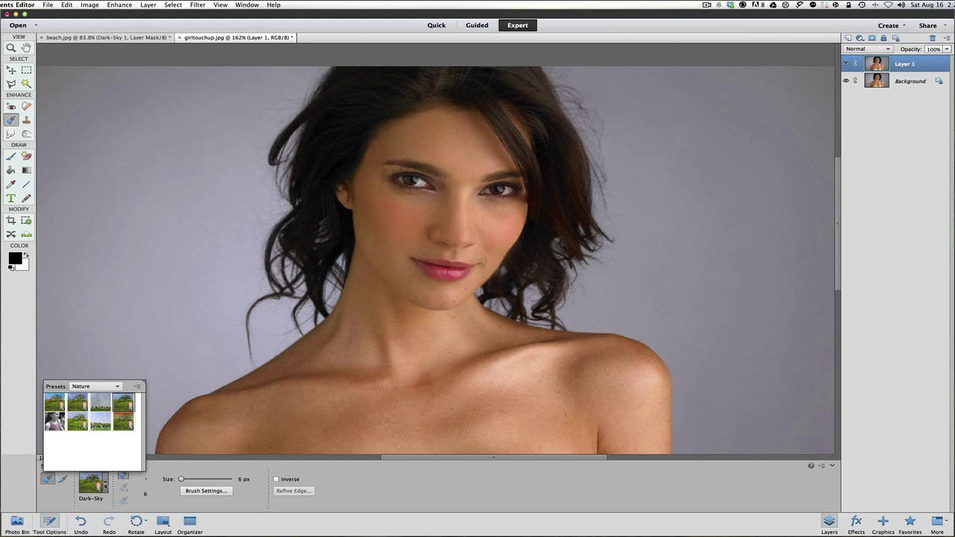
left_click(116, 386)
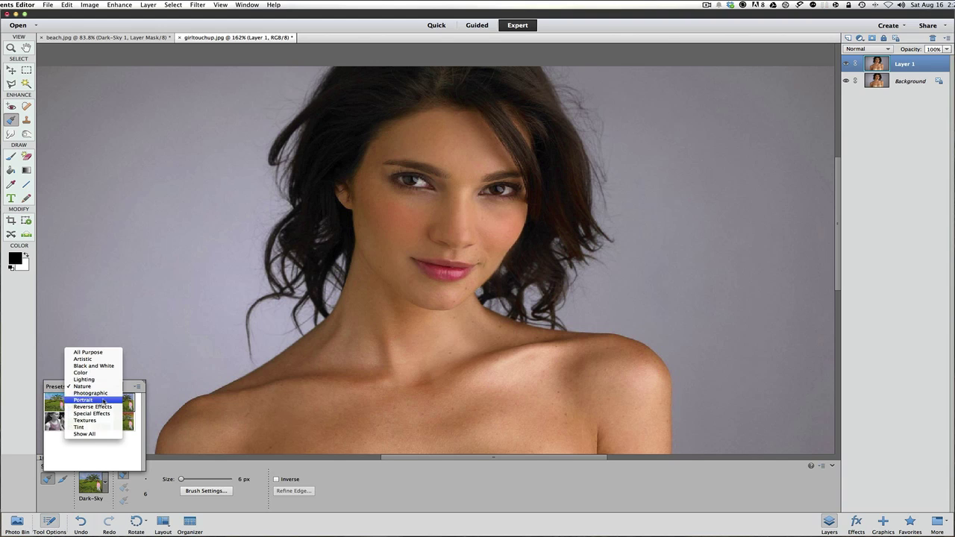
left_click(88, 402)
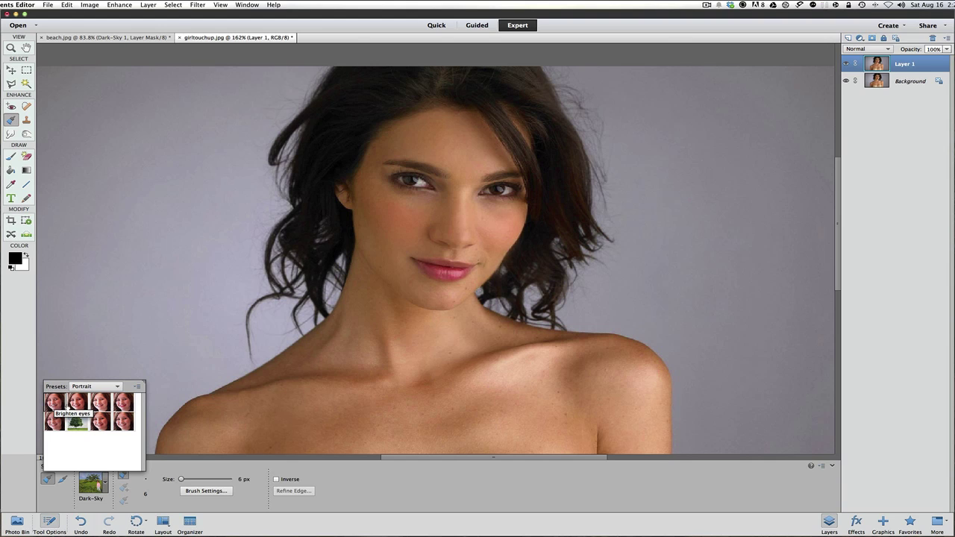
left_click(56, 404)
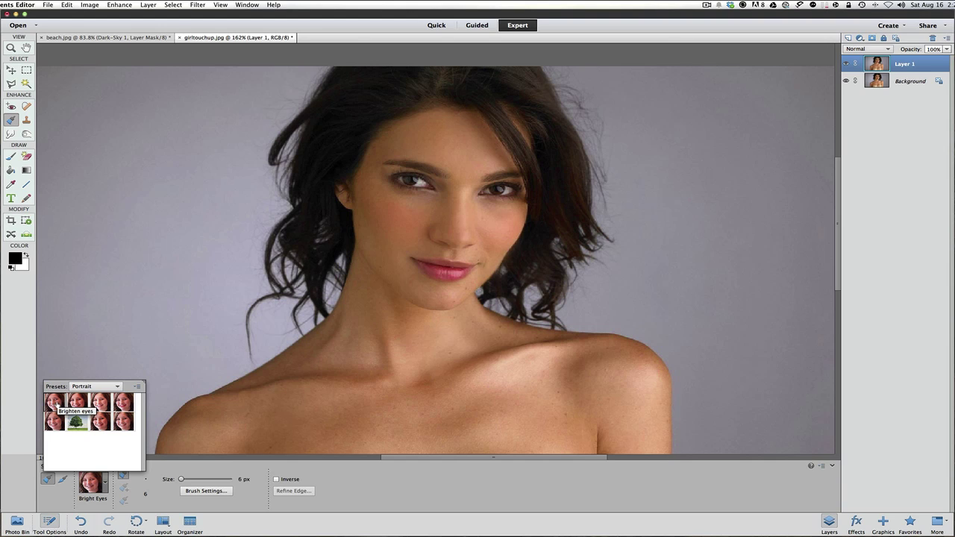
left_click(103, 479)
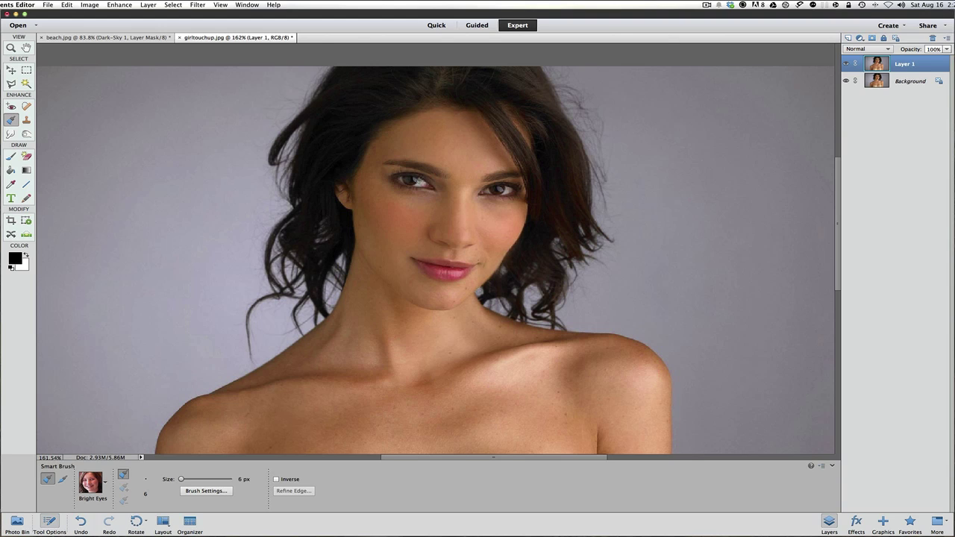
Step: Paint Bright Eyes along her left eye, creating a Bright Eyes 1 Screen layer
left_click(419, 181)
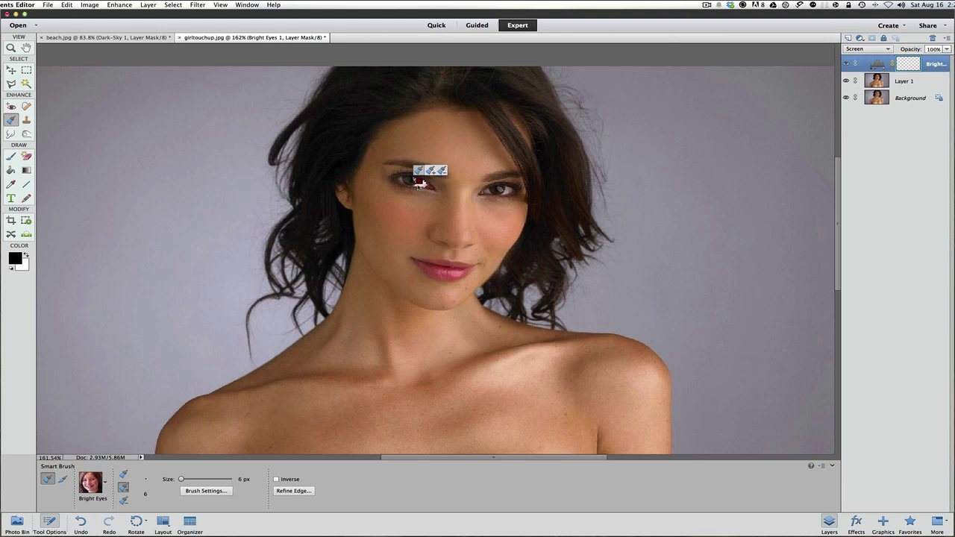
left_click_drag(420, 181, 400, 182)
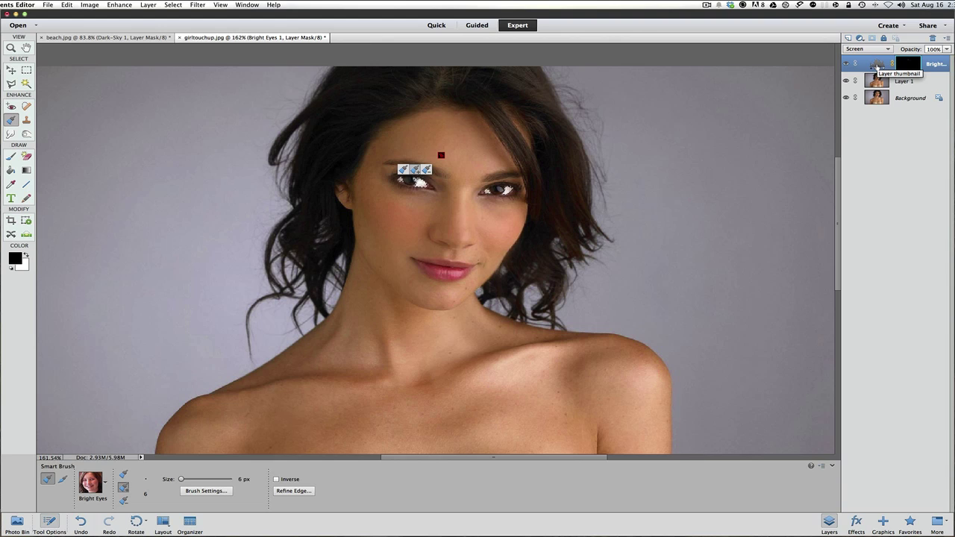
Step: Set the Bright Eyes Levels input points to 90 and 153, with output white at 159
double_click(877, 65)
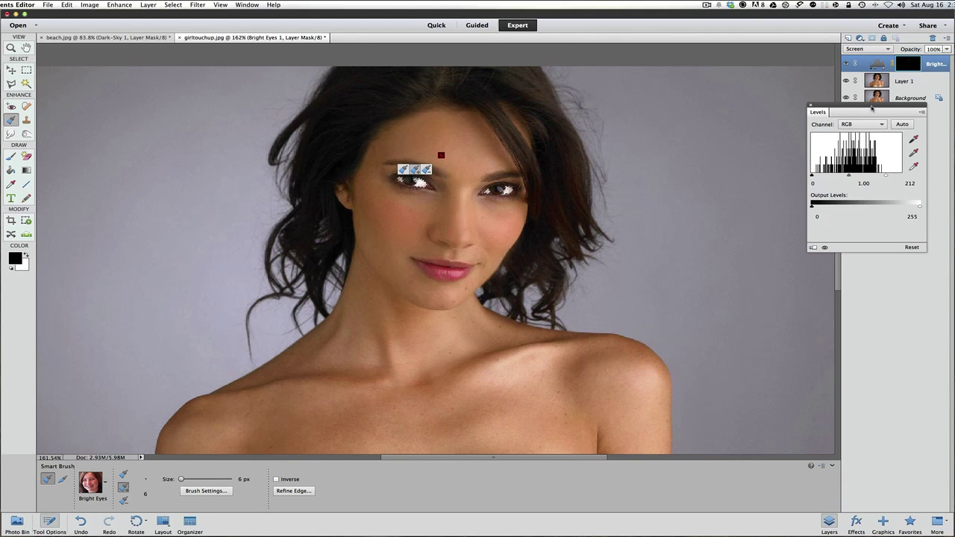
left_click_drag(872, 108, 729, 86)
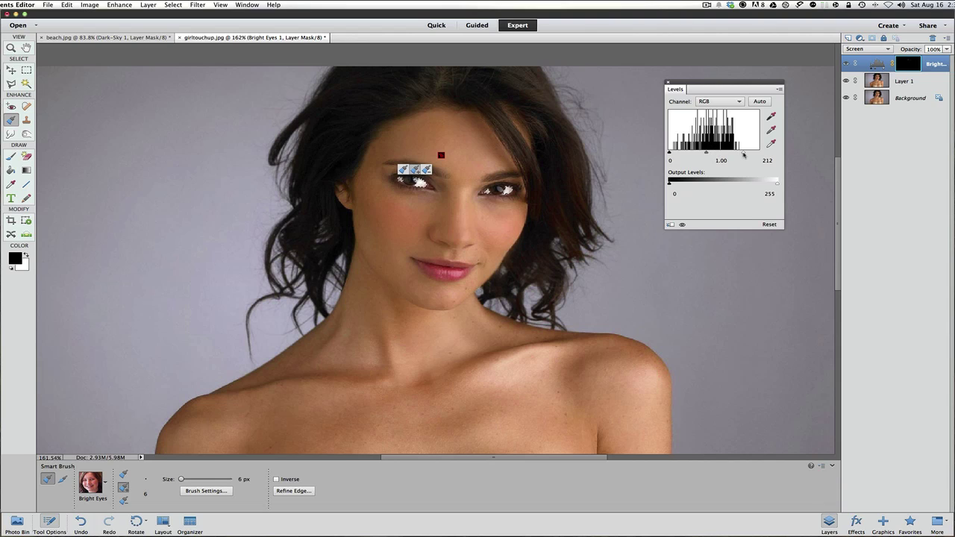
mouse_move(743, 154)
left_mouse_down()
mouse_move(722, 155)
mouse_move(750, 155)
left_mouse_up()
left_click_drag(670, 153, 669, 186)
mouse_move(777, 184)
left_mouse_down()
mouse_move(737, 185)
mouse_move(766, 185)
left_mouse_up()
left_click(668, 82)
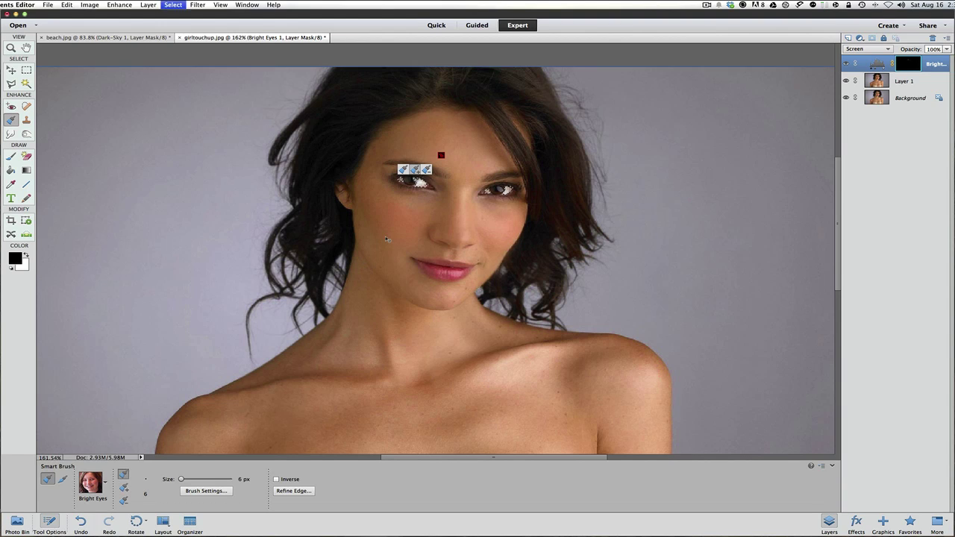
Step: Drop the eye selection and pick the 'Bring out details' Portrait Smart Brush preset
key("super+d")
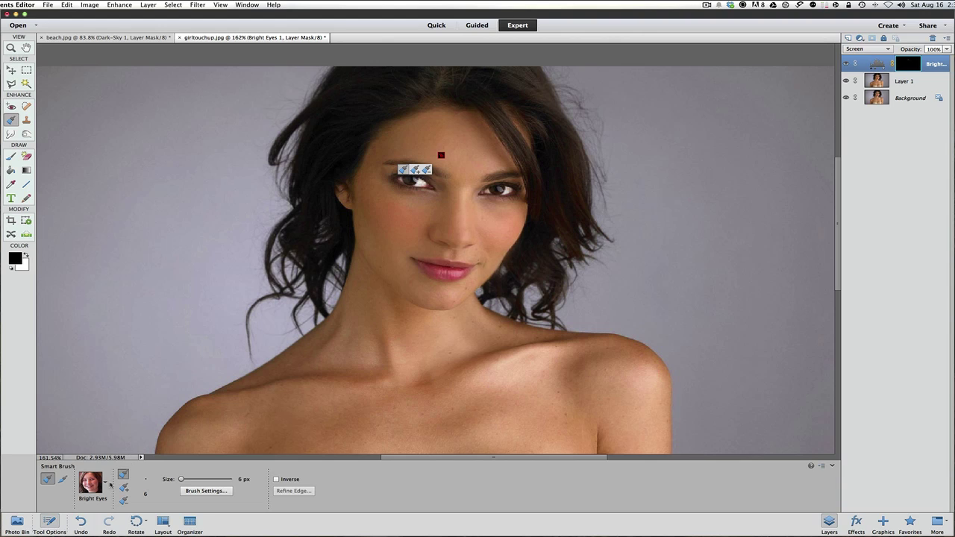
left_click(106, 484)
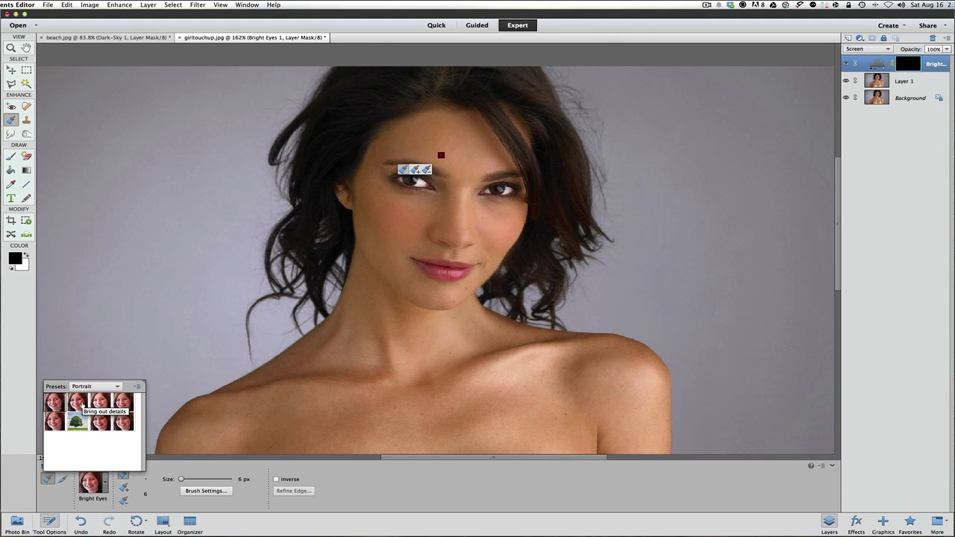
left_click(77, 403)
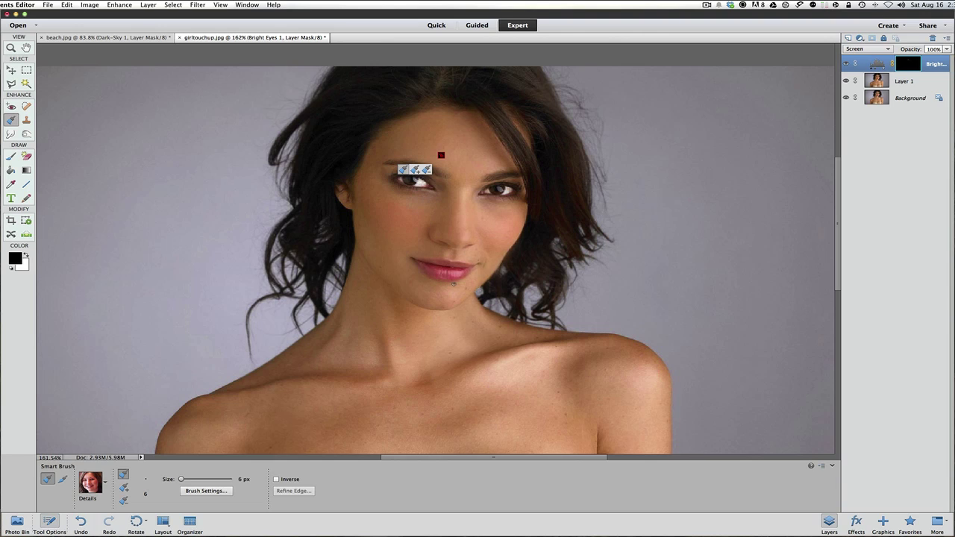
Step: Paint the detail effect over the face at 25 px, subtract the chin/neck edge, and deselect
key("bracketright")
key("bracketright")
key("bracketright")
key("bracketright")
key("bracketright")
mouse_move(415, 218)
left_mouse_down()
mouse_move(373, 202)
mouse_move(398, 270)
mouse_move(444, 285)
mouse_move(480, 256)
mouse_move(500, 198)
mouse_move(488, 157)
left_mouse_up()
left_click_drag(443, 113, 476, 140)
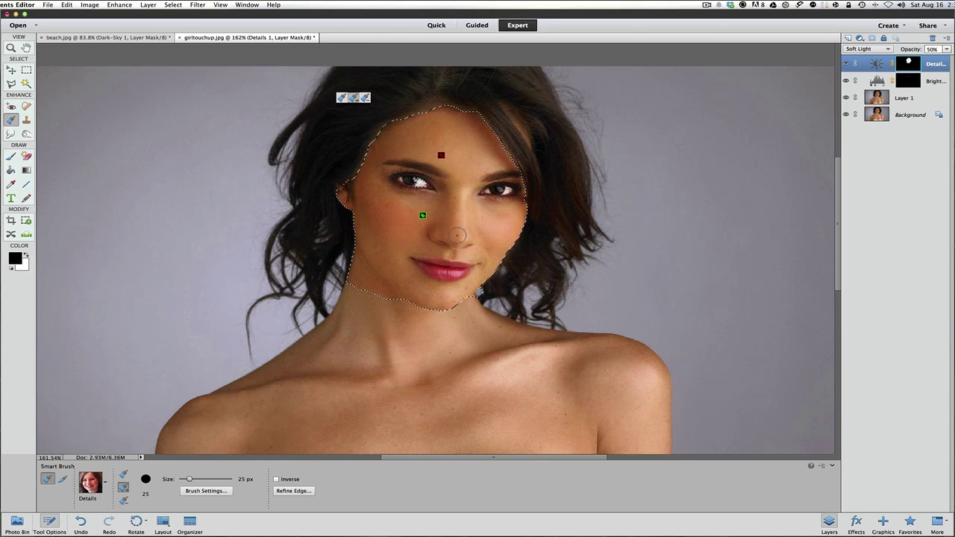
key("alt")
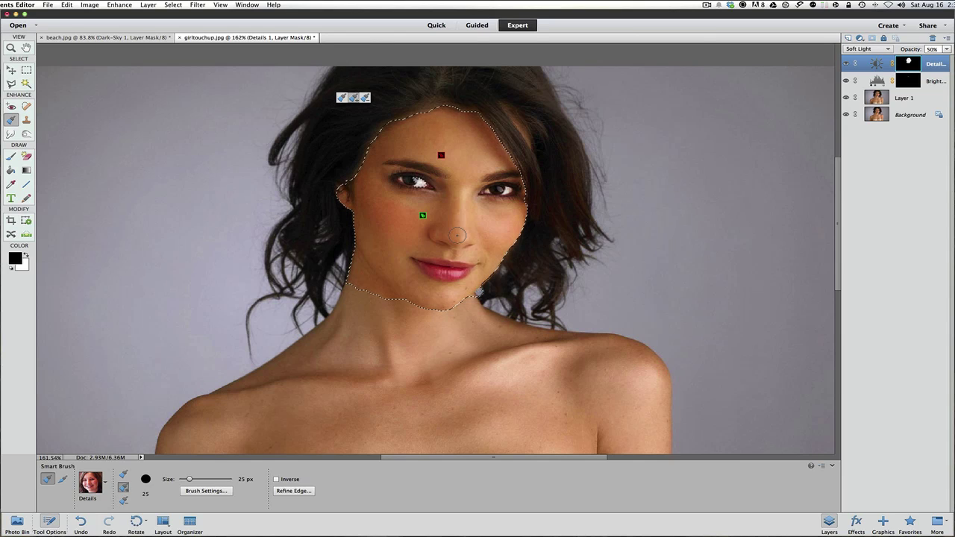
mouse_move(354, 263)
left_mouse_down()
mouse_move(397, 312)
mouse_move(420, 317)
left_mouse_up()
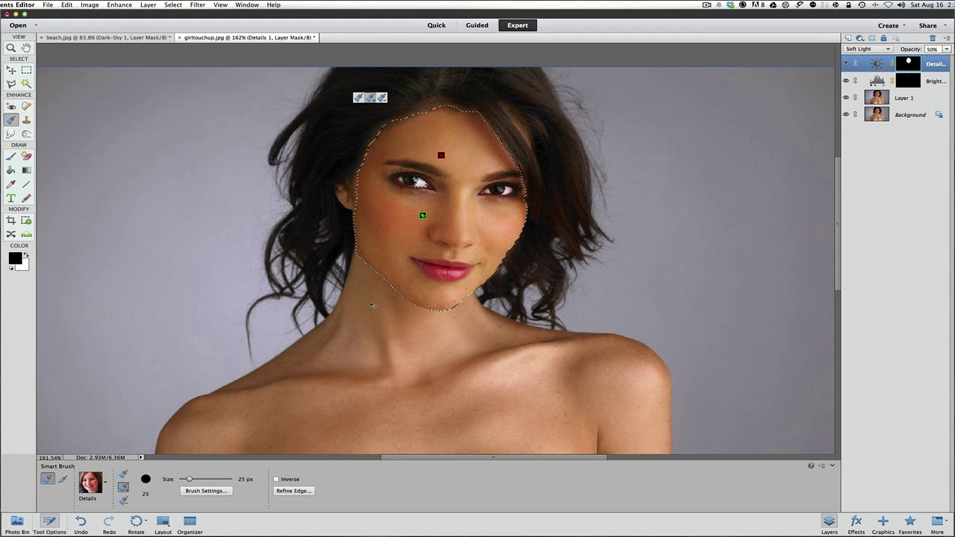
key("super+d")
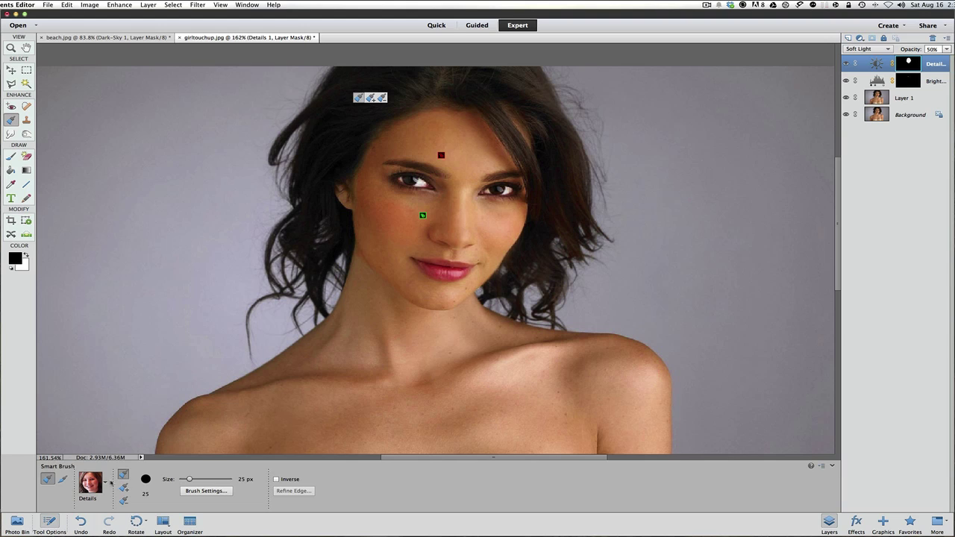
Step: Switch the Smart Brush to the Soft Focus portrait preset and zoom out to show the whole photo
left_click(107, 483)
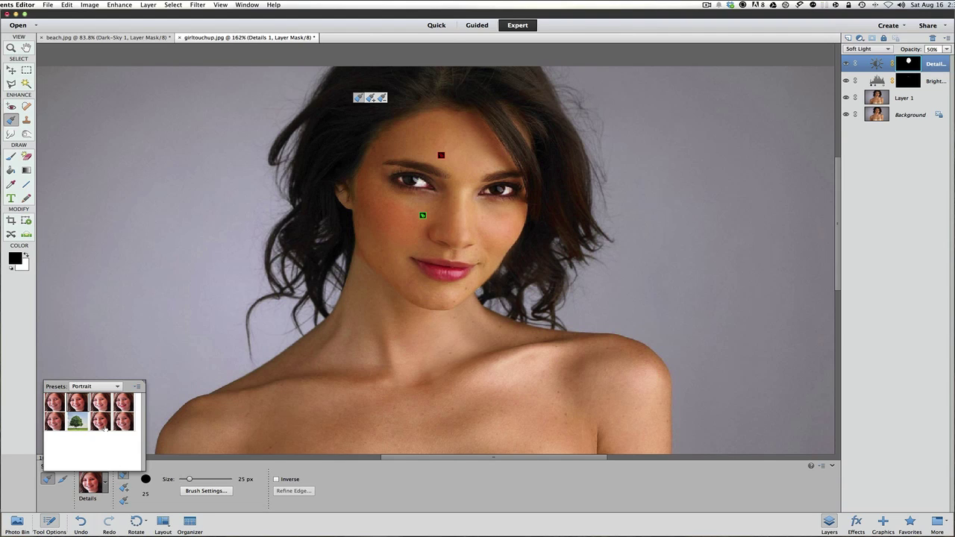
left_click(75, 422)
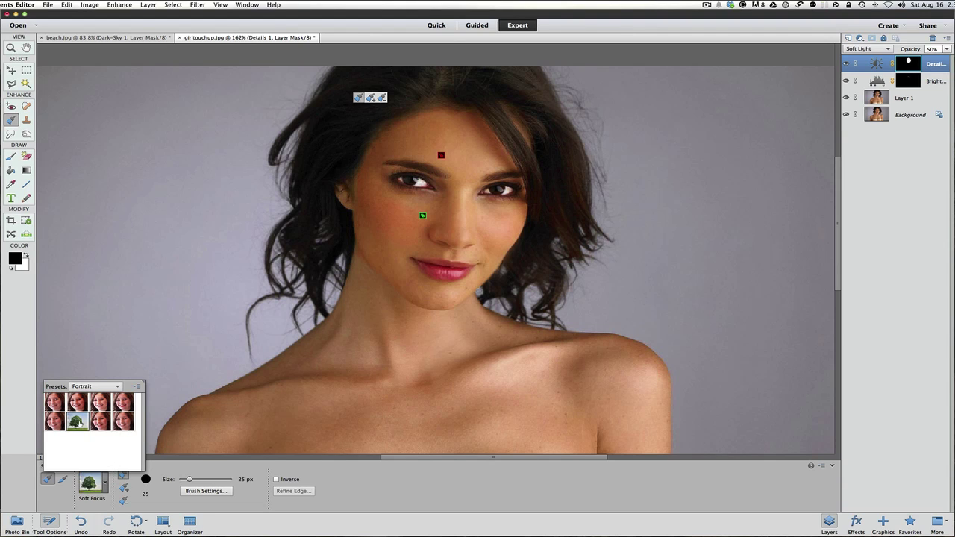
left_click(104, 485)
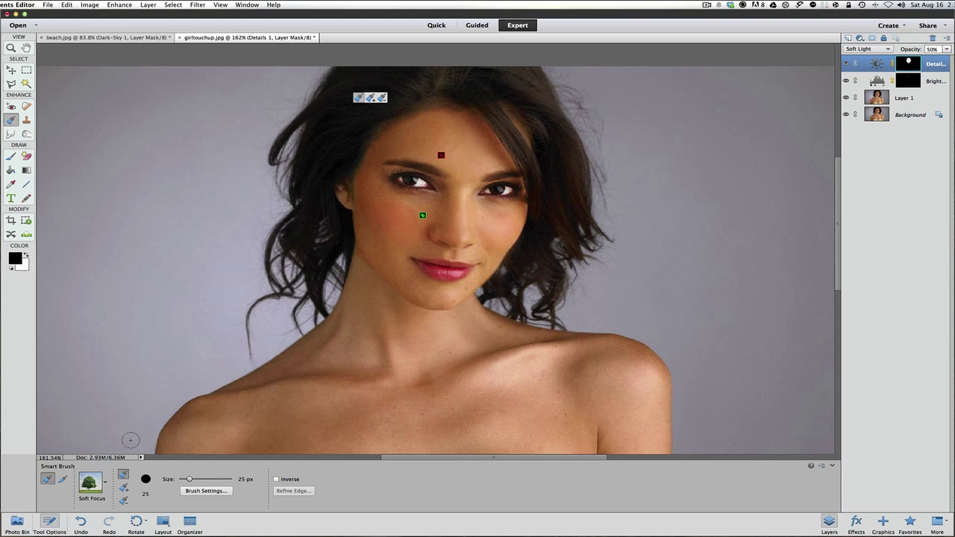
scroll(130, 440, "down", 2)
scroll(129, 439, "down", 4)
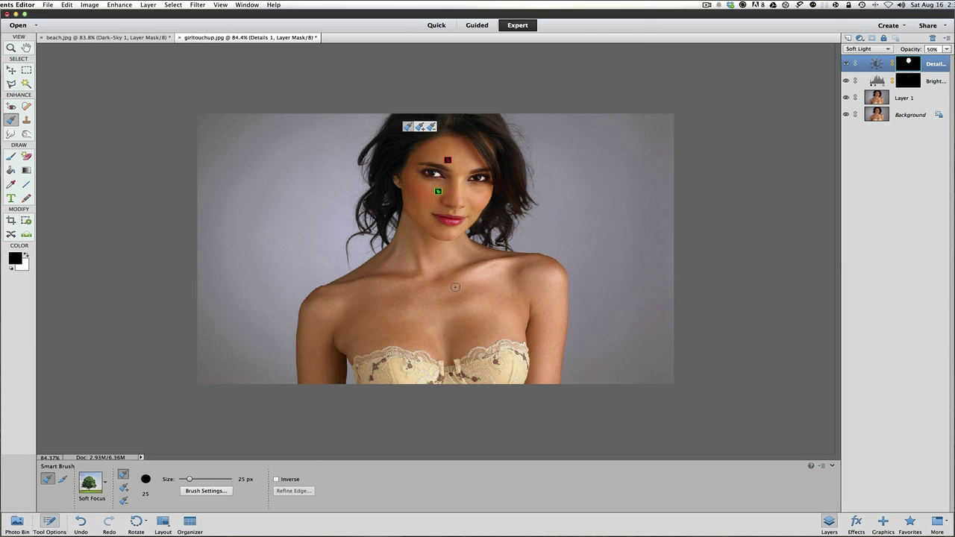
Step: Paint Soft Focus with a larger brush over the left shoulder, chest and right shoulder
key("bracketright")
key("bracketright")
key("bracketright")
key("bracketright")
key("bracketright")
key("bracketright")
key("bracketright")
key("bracketright")
key("bracketright")
key("bracketright")
key("bracketright")
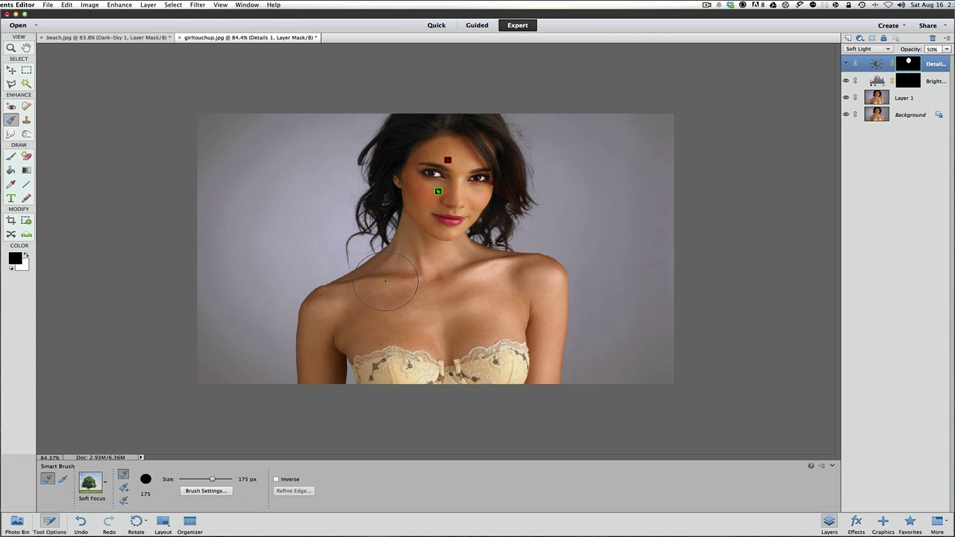
mouse_move(385, 281)
left_mouse_down()
mouse_move(334, 358)
mouse_move(344, 325)
left_mouse_up()
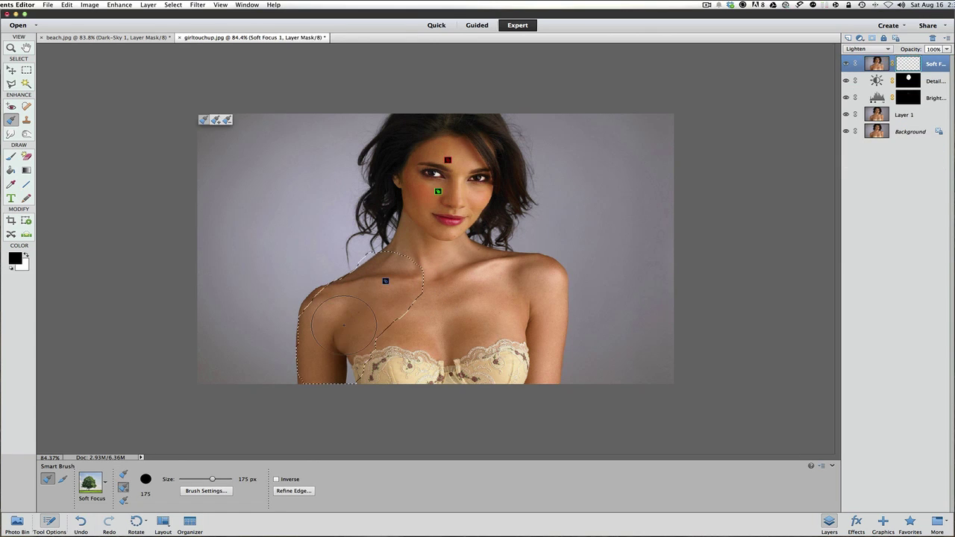
mouse_move(422, 306)
left_mouse_down()
mouse_move(529, 294)
mouse_move(530, 337)
left_mouse_up()
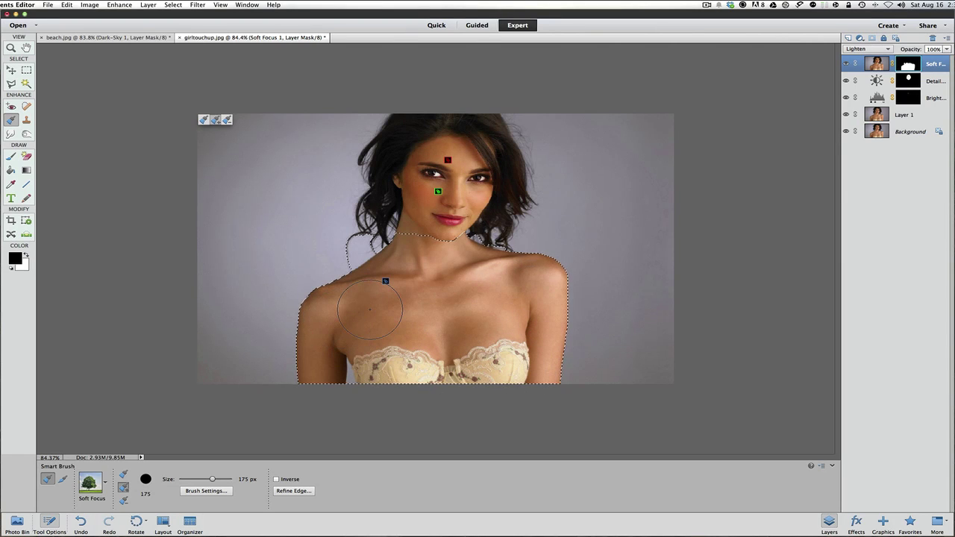
Step: Subtract the hair edge from the softened area with a 40 px brush, then deselect
key("alt")
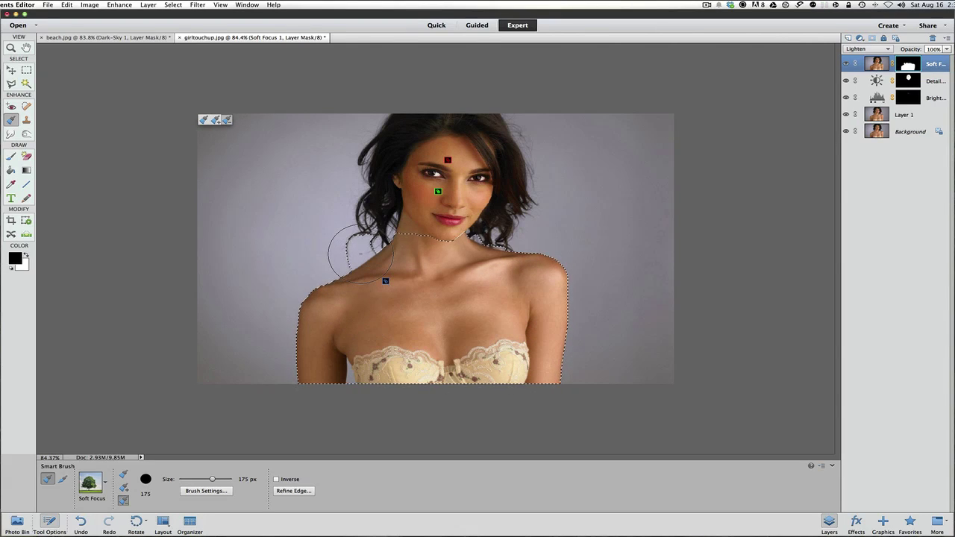
key("bracketleft")
key("bracketleft")
key("bracketleft")
key("bracketleft")
key("bracketleft")
key("bracketleft")
key("bracketleft")
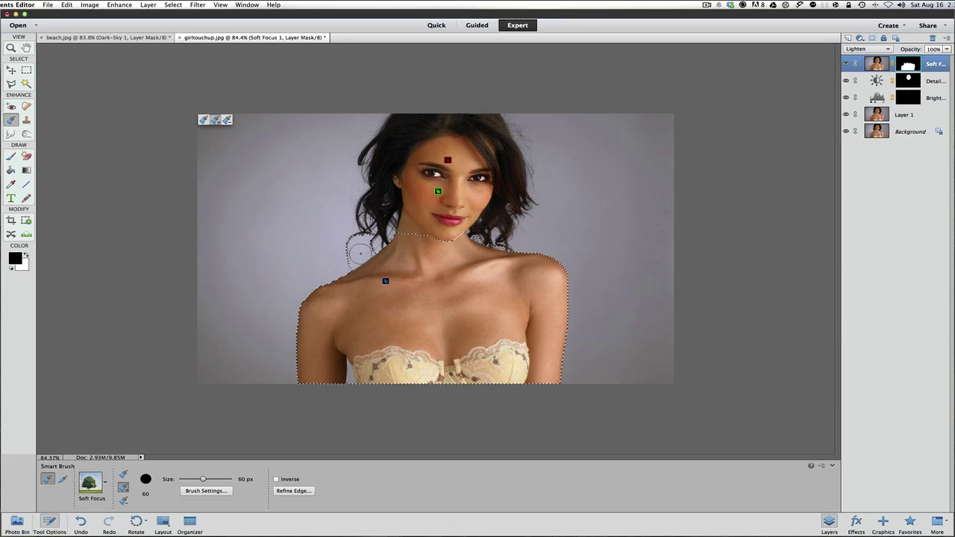
key("bracketleft")
key("bracketleft")
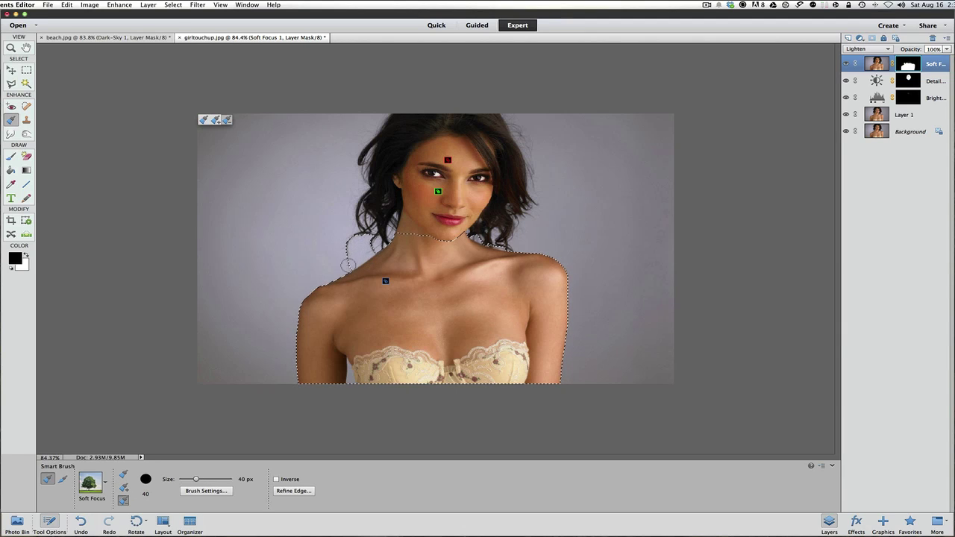
left_click_drag(347, 265, 366, 245)
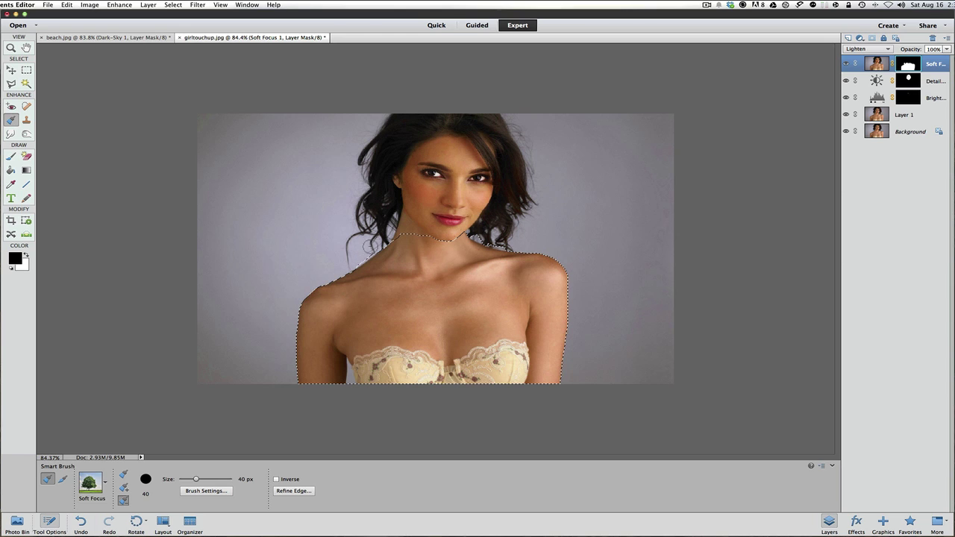
left_click_drag(350, 260, 350, 261)
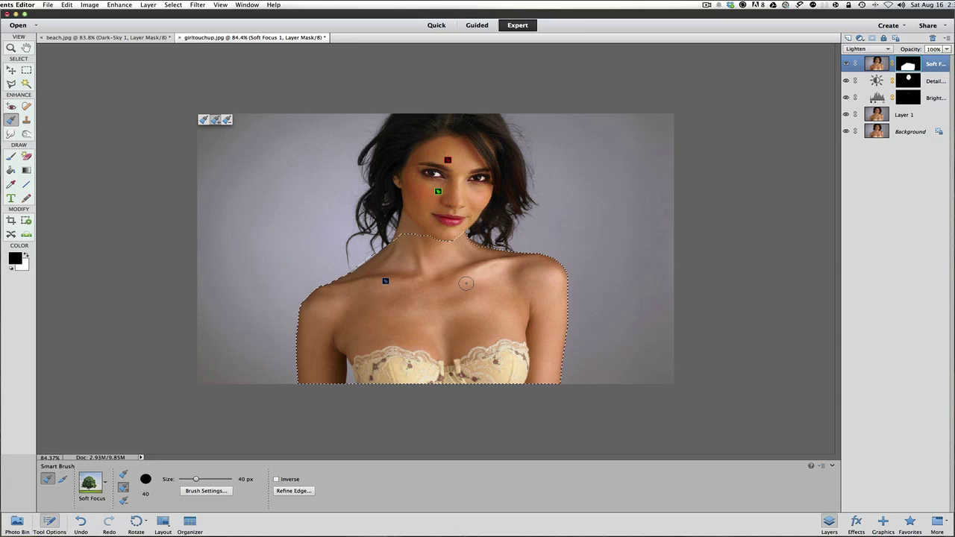
key("super+d")
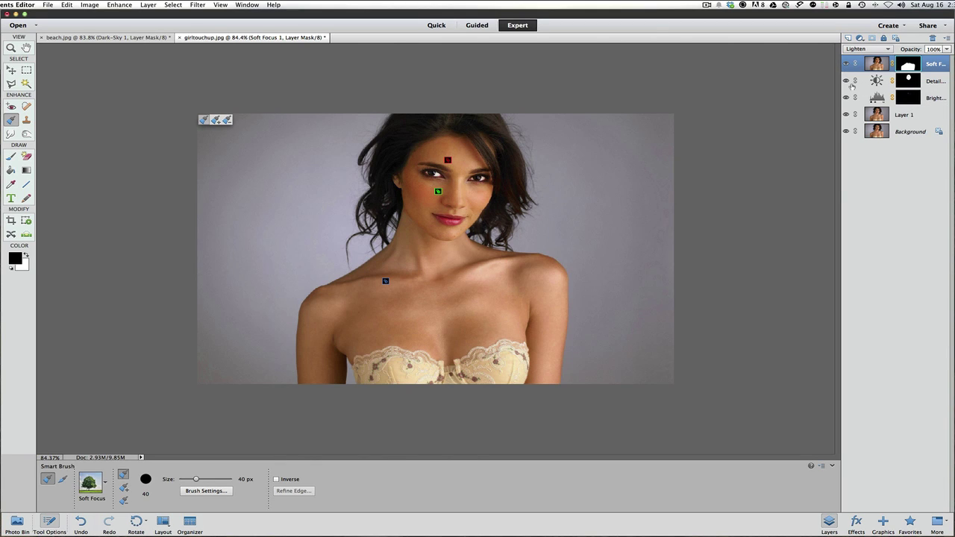
left_click(846, 81)
left_click(846, 82)
left_click(846, 81)
left_click(846, 81)
left_click(846, 81)
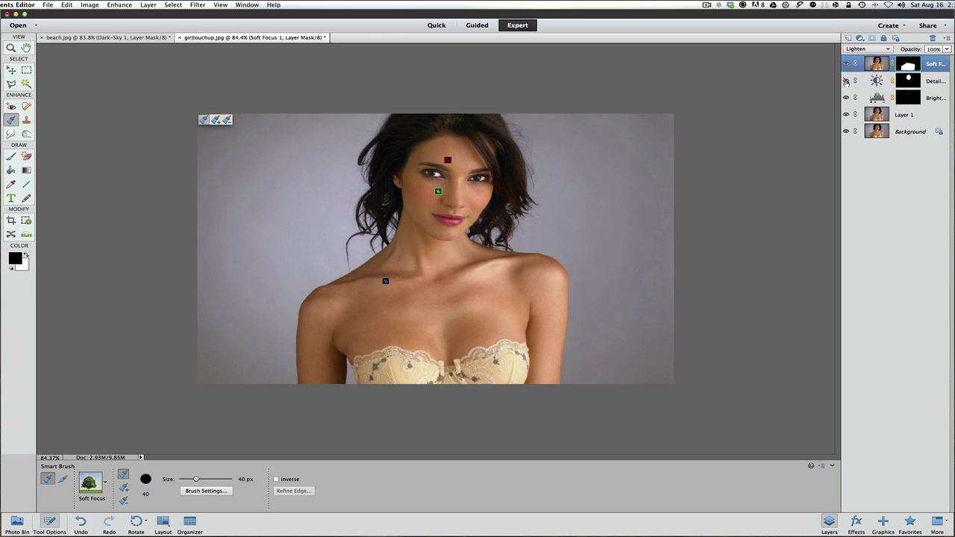
left_click(846, 81)
left_click(847, 81)
left_click(846, 81)
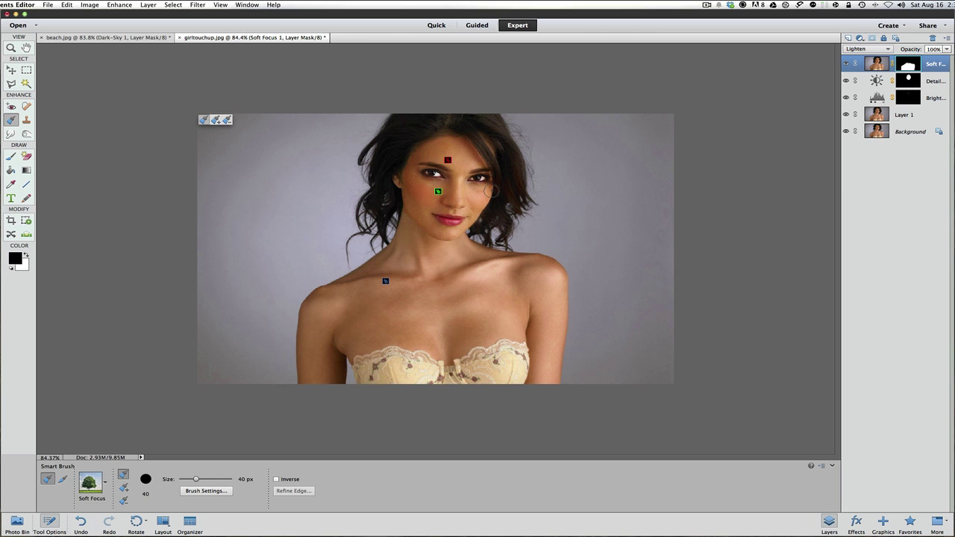
scroll(489, 192, "up", 10)
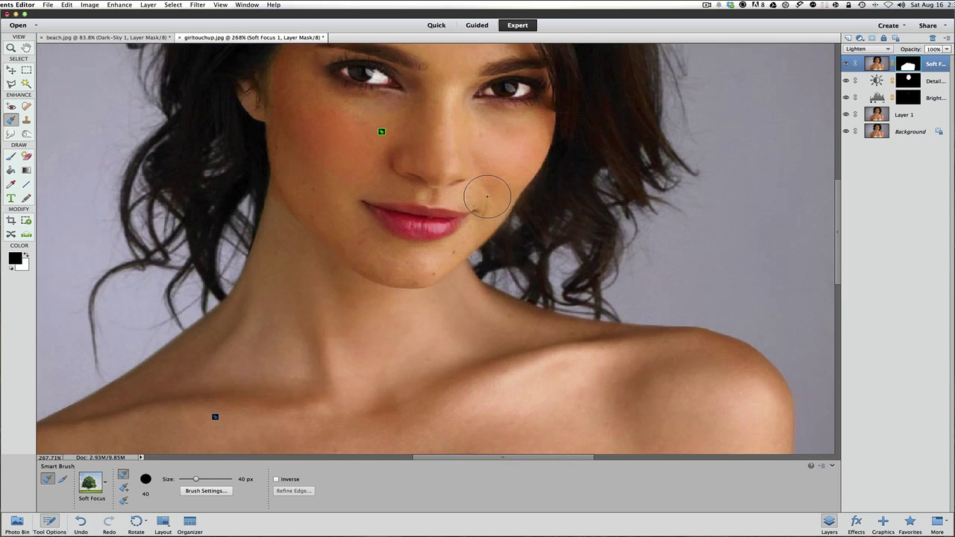
left_click_drag(447, 194, 501, 340)
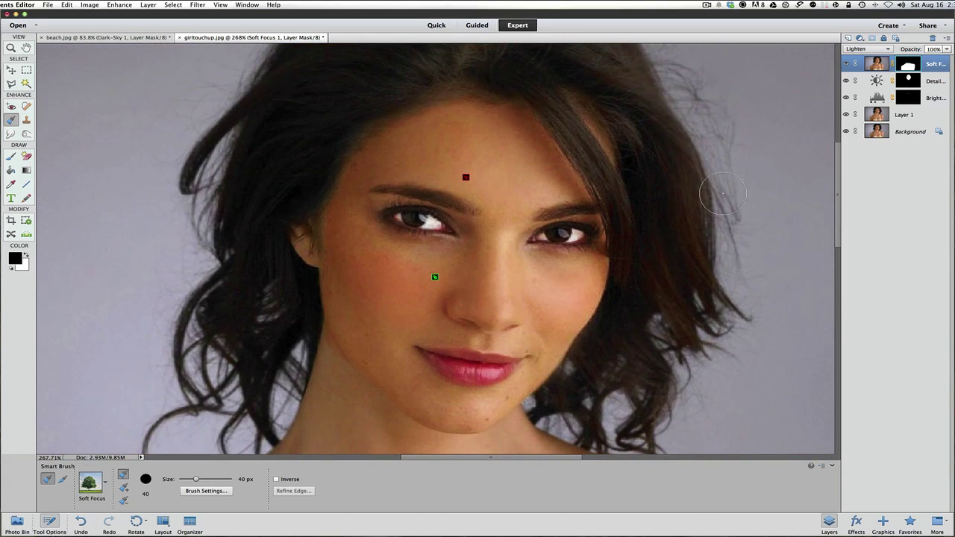
left_click(847, 81)
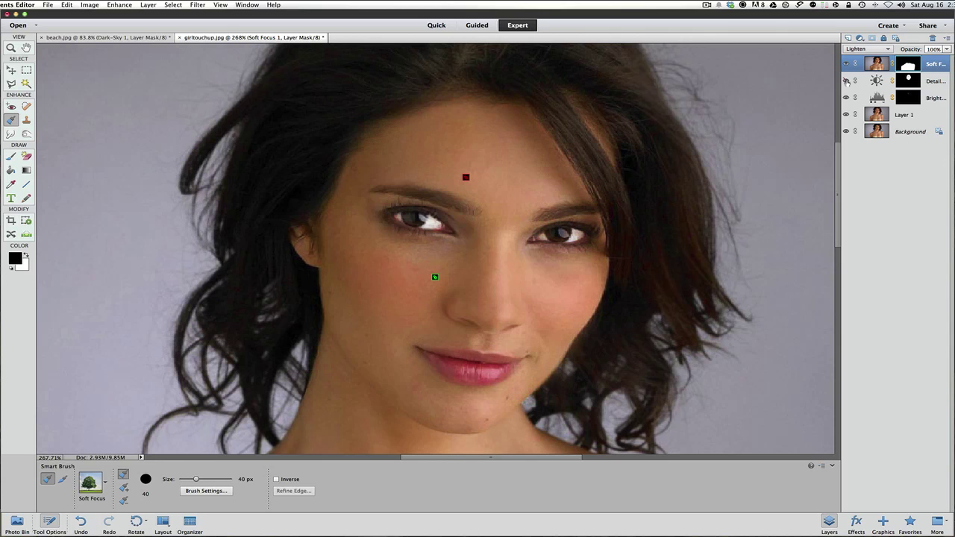
left_click(847, 81)
left_click(847, 80)
left_click(847, 81)
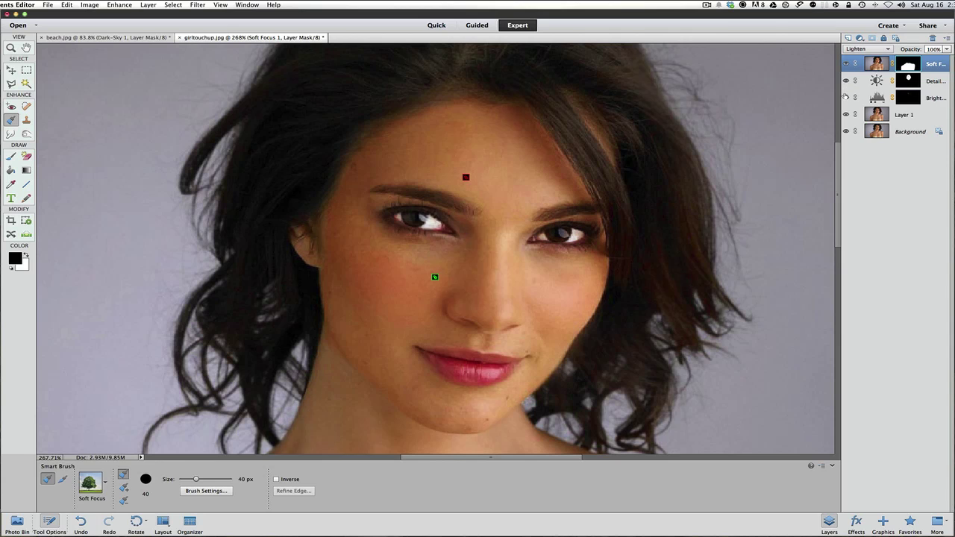
left_click(847, 98)
left_click(846, 98)
left_click(846, 98)
left_click(846, 97)
scroll(512, 175, "down", 5)
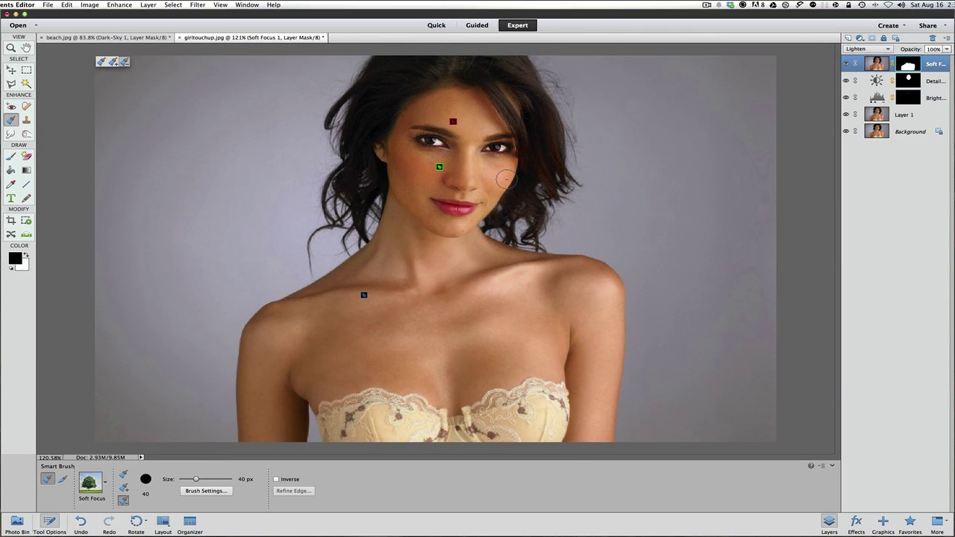
scroll(506, 179, "down", 1)
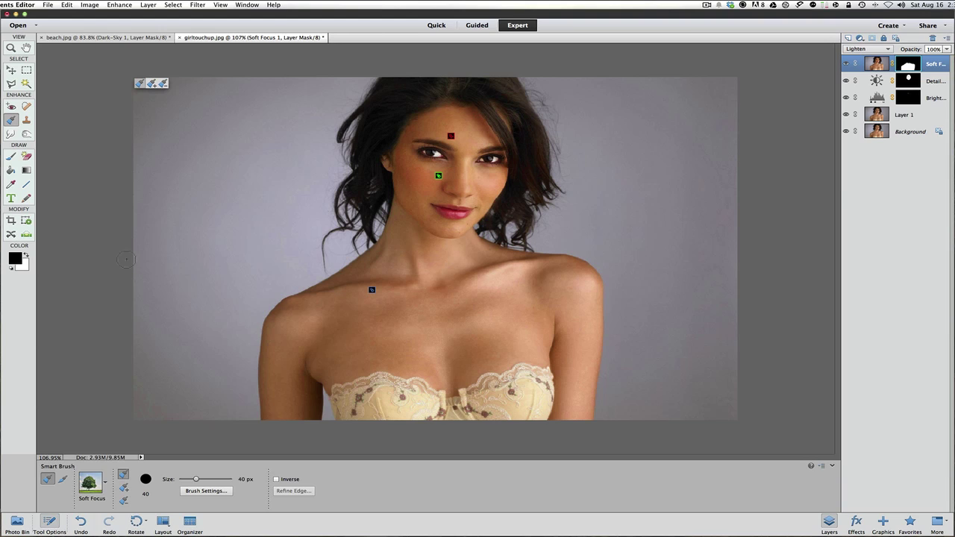